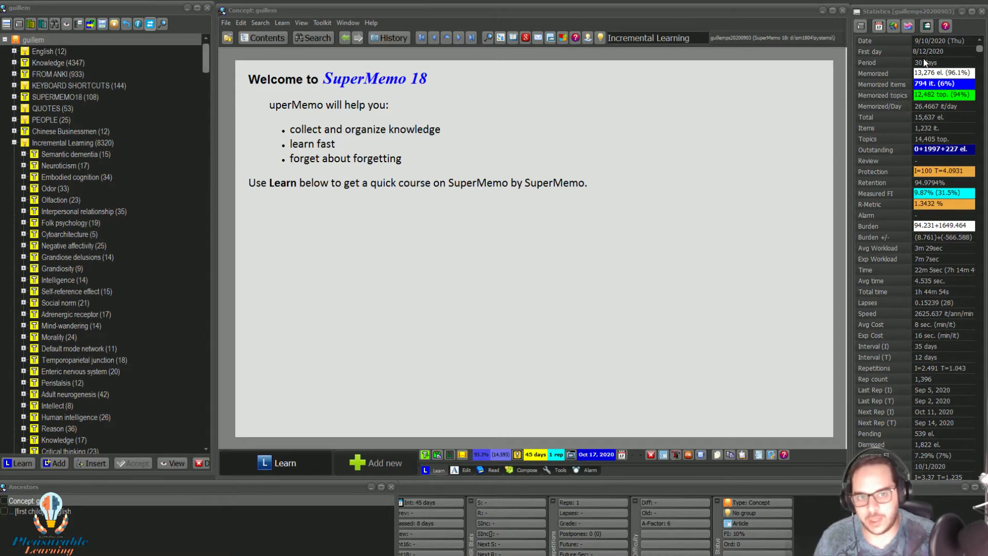
- Open the Sleep Chart timeline and scroll through daily learning times up to Sep 14, 2020
click(321, 23)
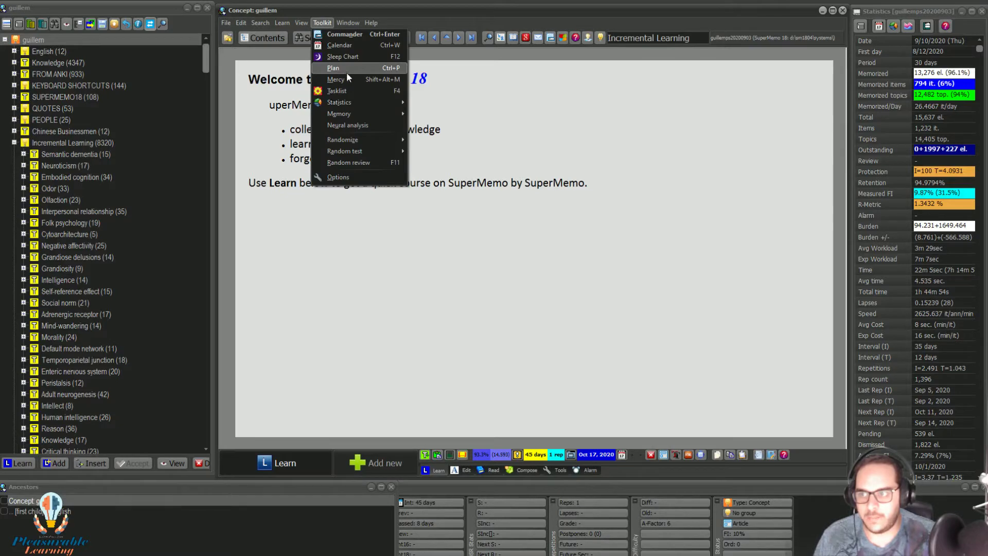
click(347, 58)
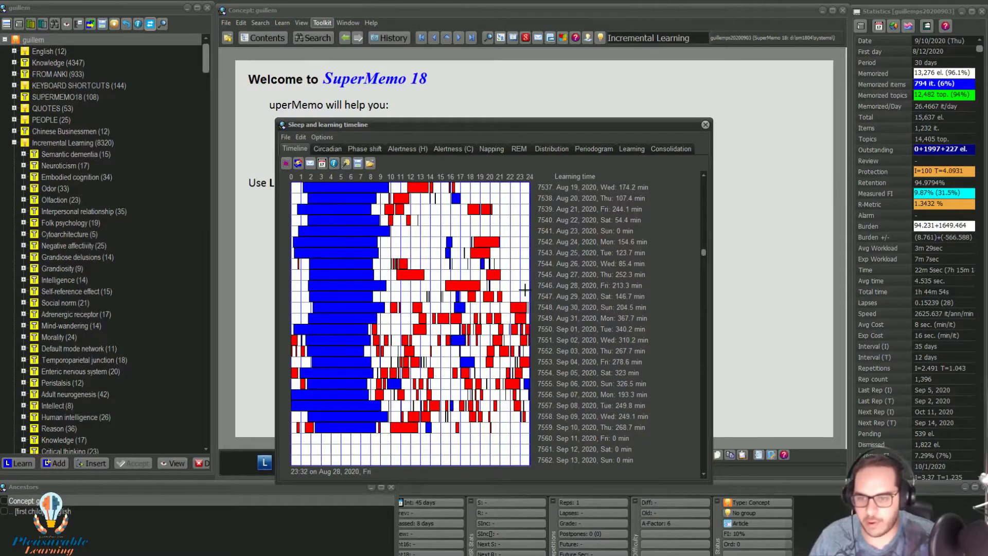
scroll(415, 308, up, 2)
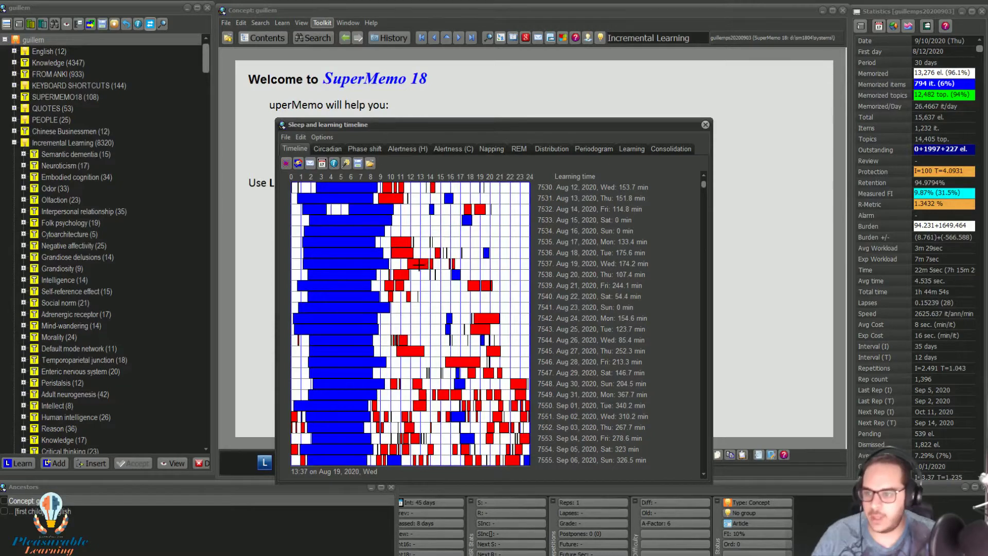
scroll(427, 265, down, 3)
scroll(418, 265, down, 1)
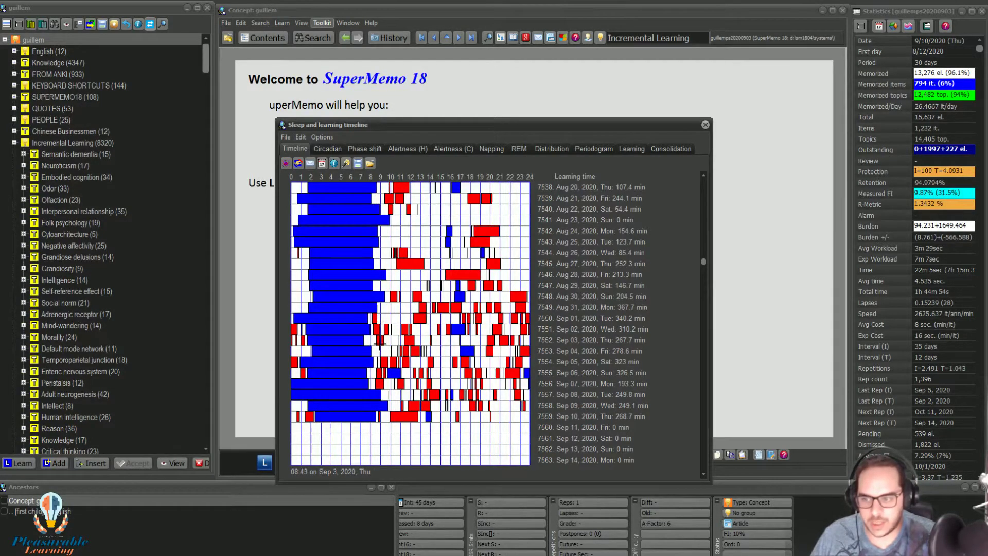
- Close the sleep timeline and read the statistics panel tooltips, including the 94.9794% retention
click(704, 125)
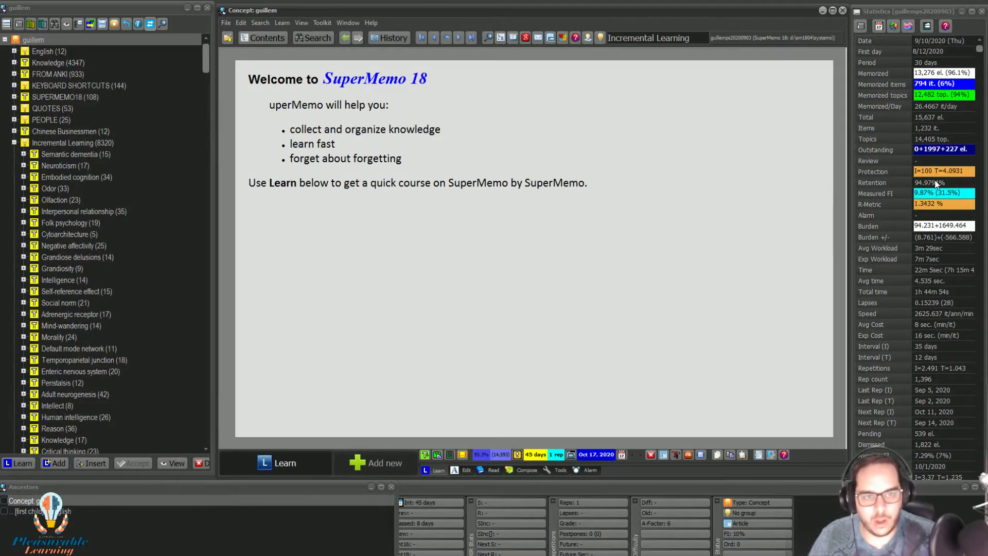
mouse_move(935, 184)
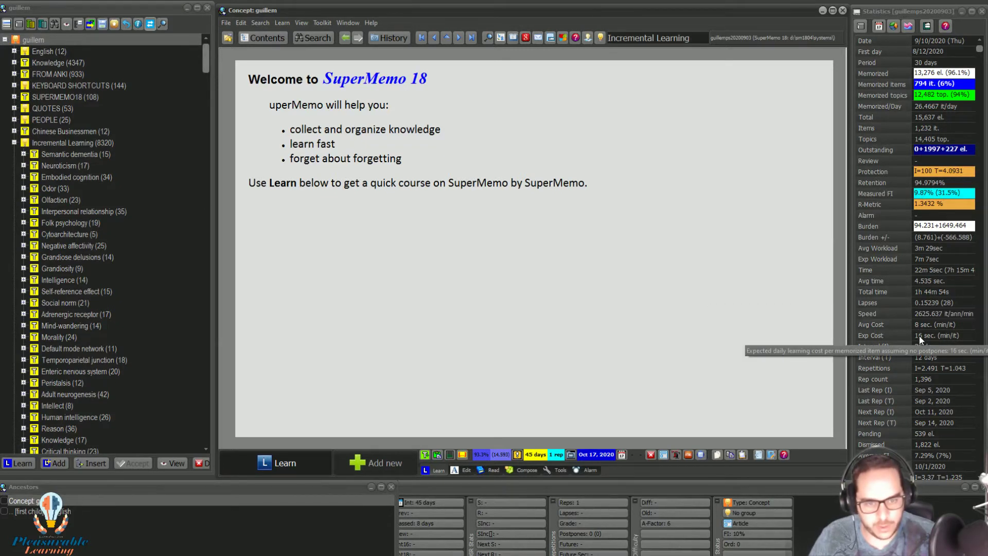
mouse_move(878, 291)
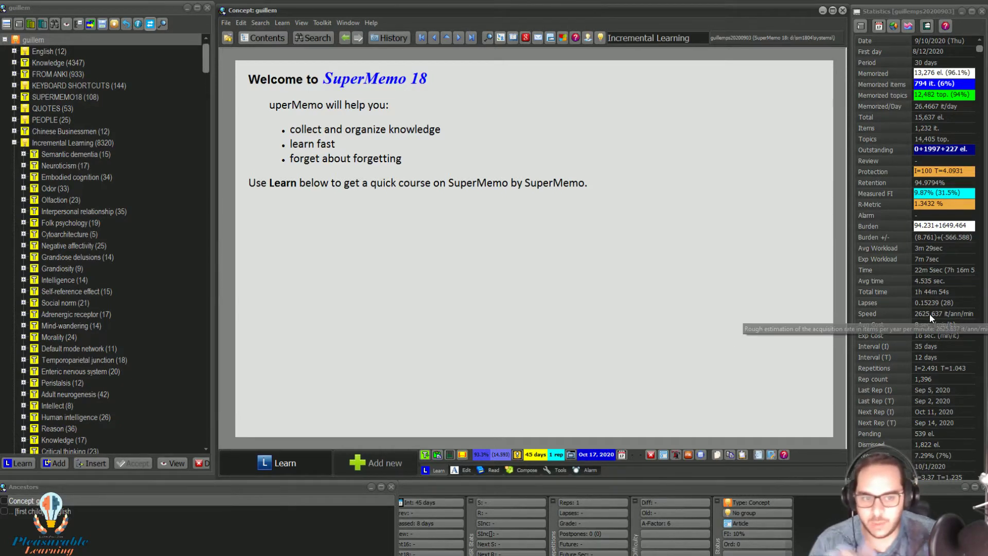
mouse_move(932, 339)
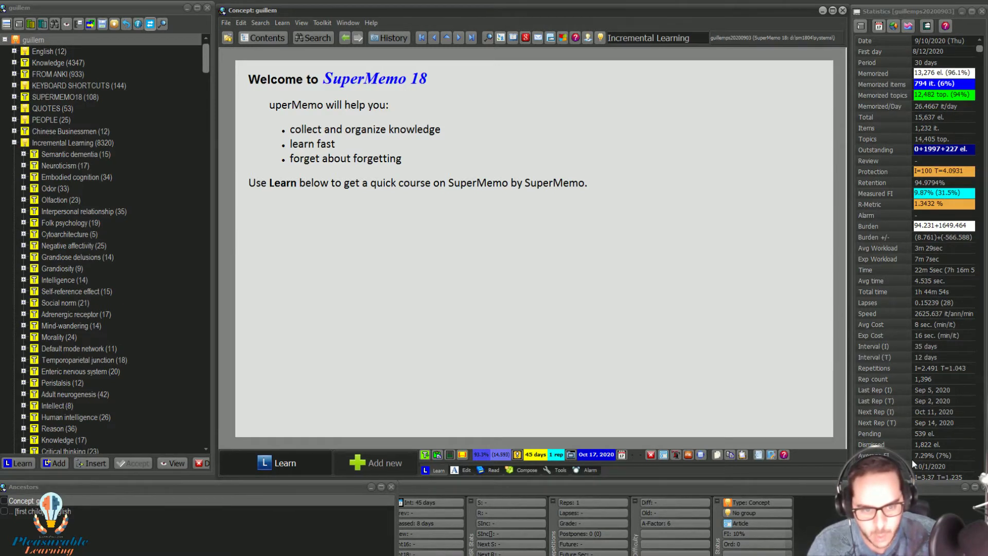
mouse_move(912, 458)
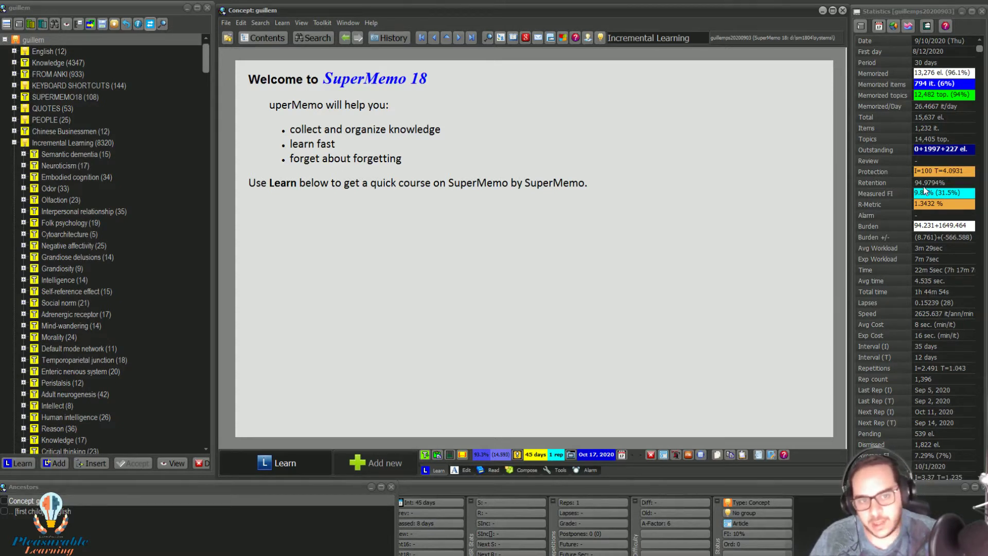
mouse_move(927, 187)
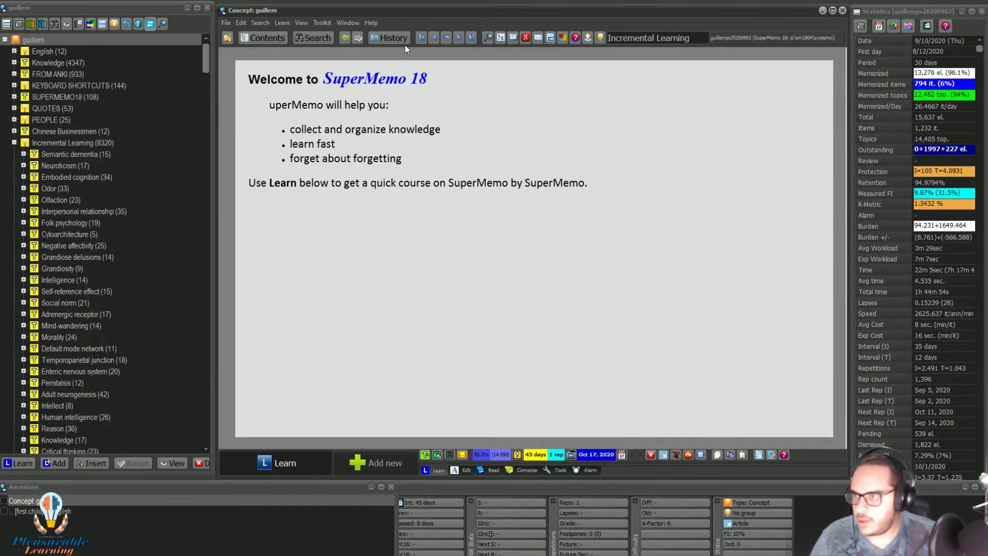
- Open Analysis, reposition its window, and show the Work done graph for Aug 12 to Sep 9, 2020
click(887, 25)
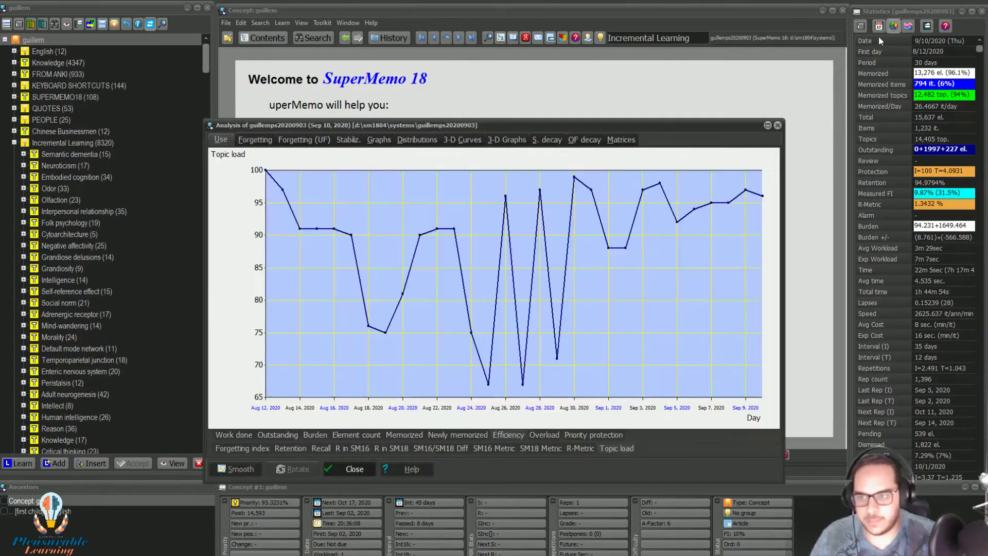
drag(611, 112, 663, 87)
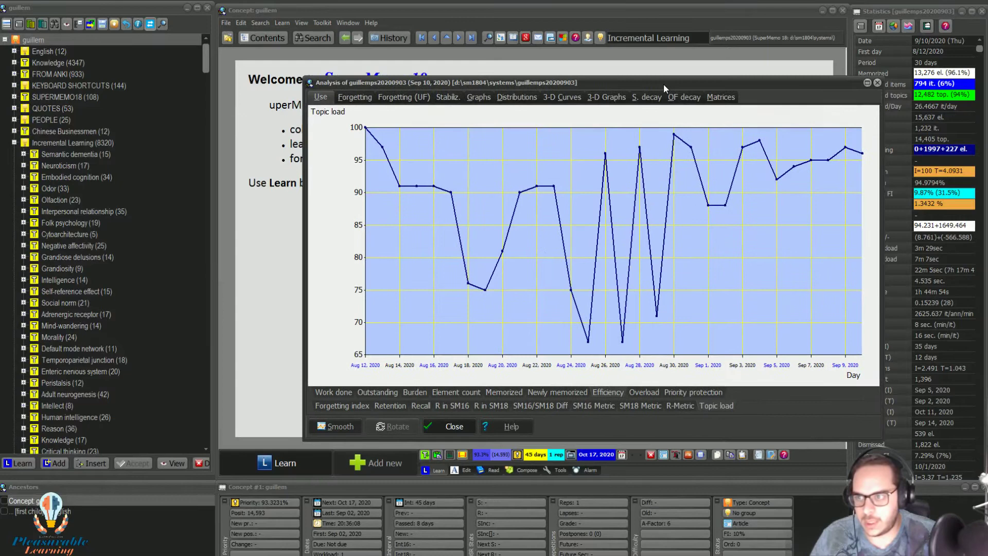
click(333, 393)
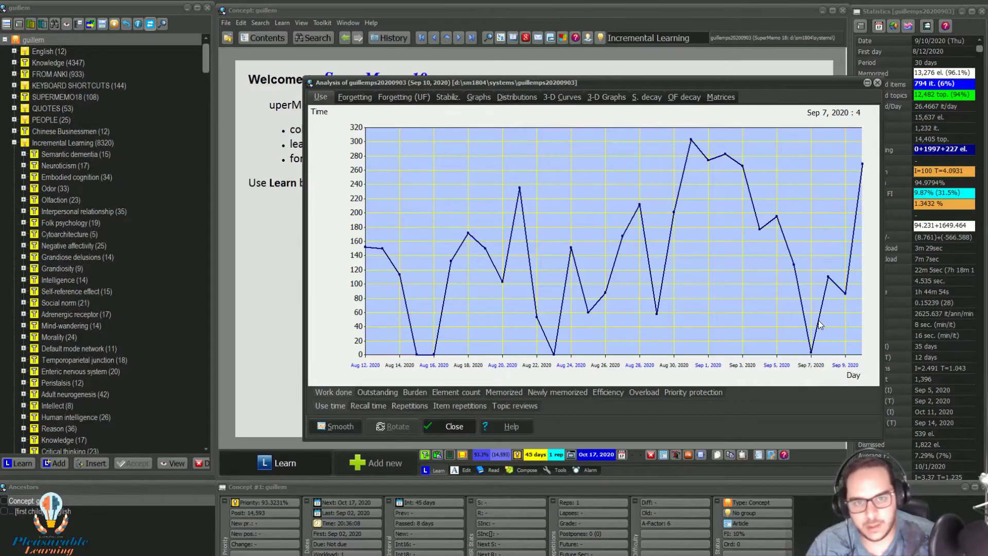
- Reopen the Sleep Chart timeline briefly, then close it to return to the welcome page
click(290, 23)
mouse_move(314, 23)
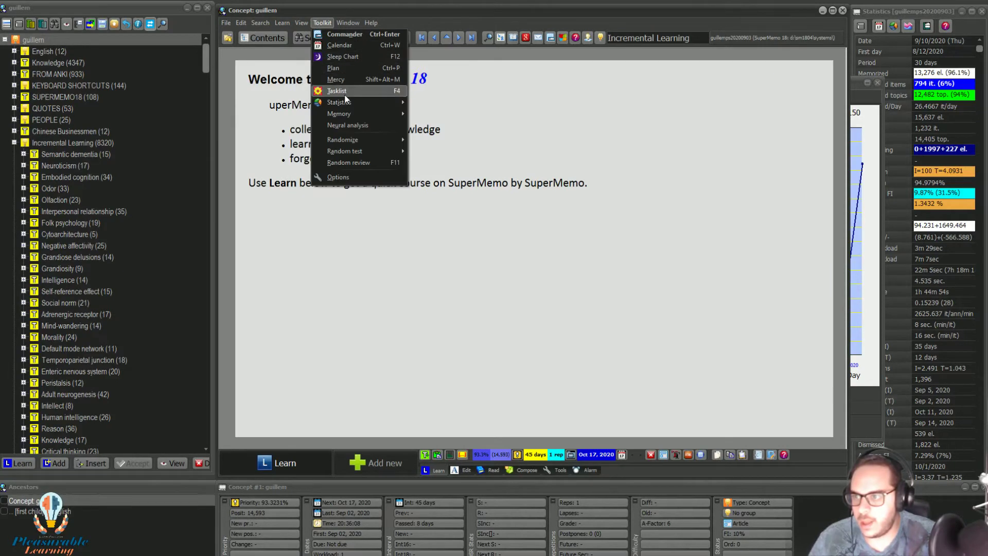
click(339, 56)
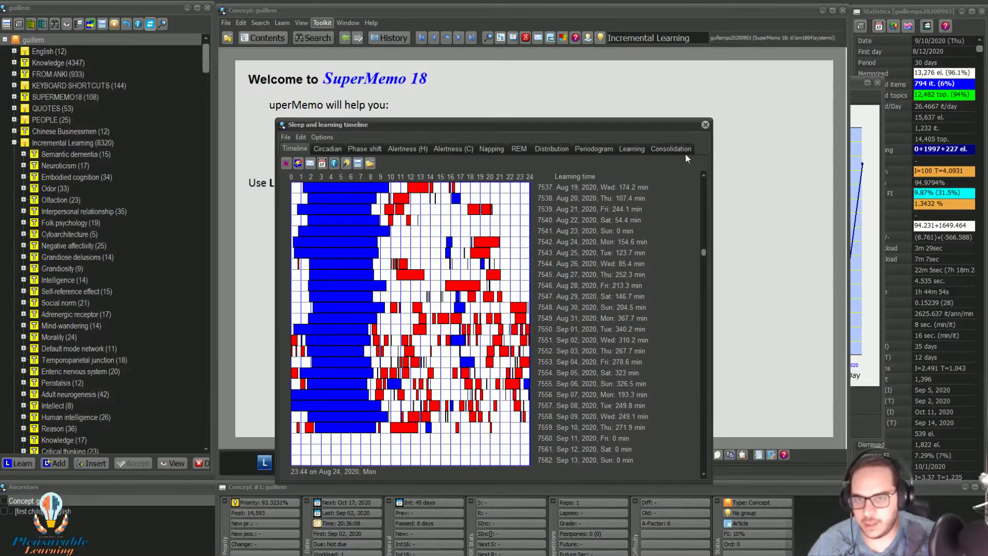
click(705, 125)
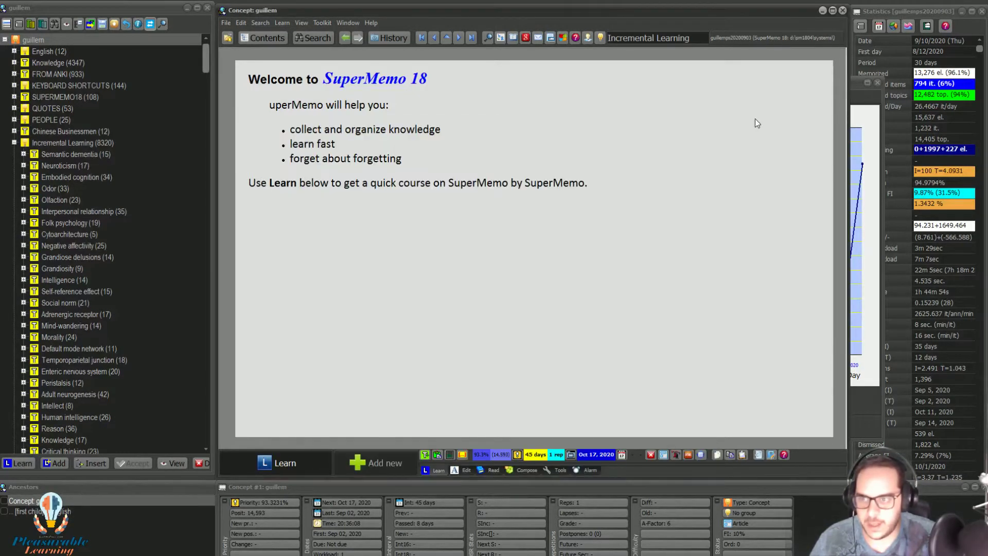
- Review the forgetting curves and Use graphs: element count, memorized, newly memorized, efficiency and overload
click(866, 118)
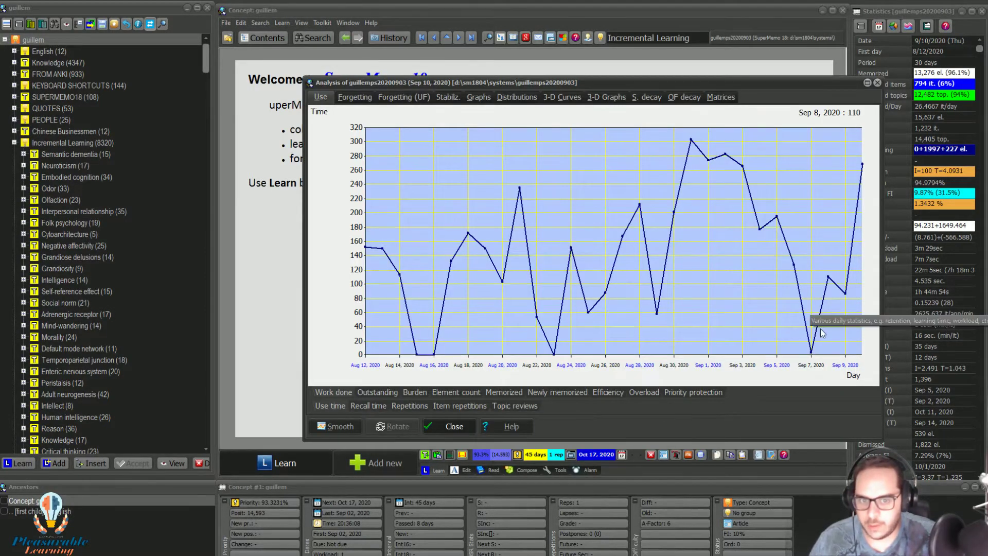
click(363, 99)
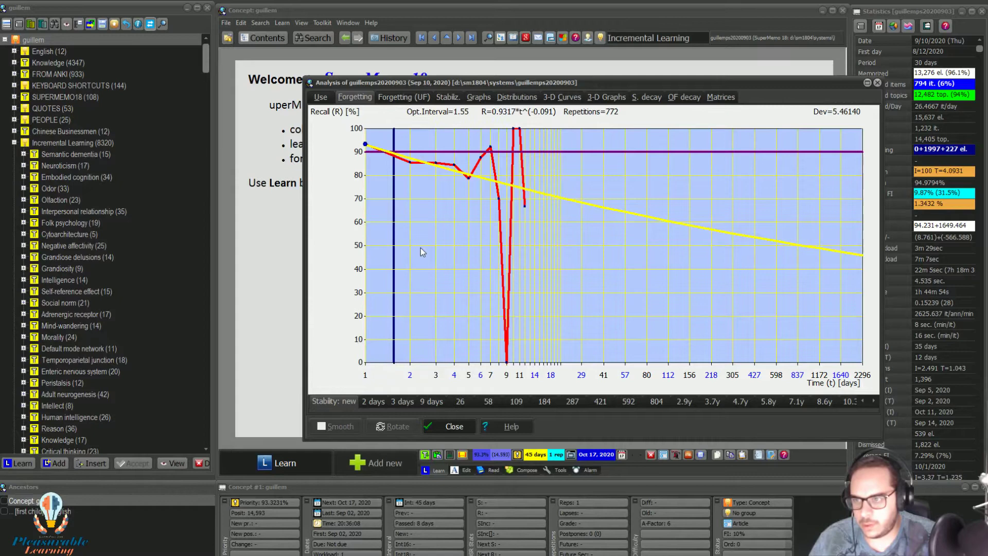
click(405, 97)
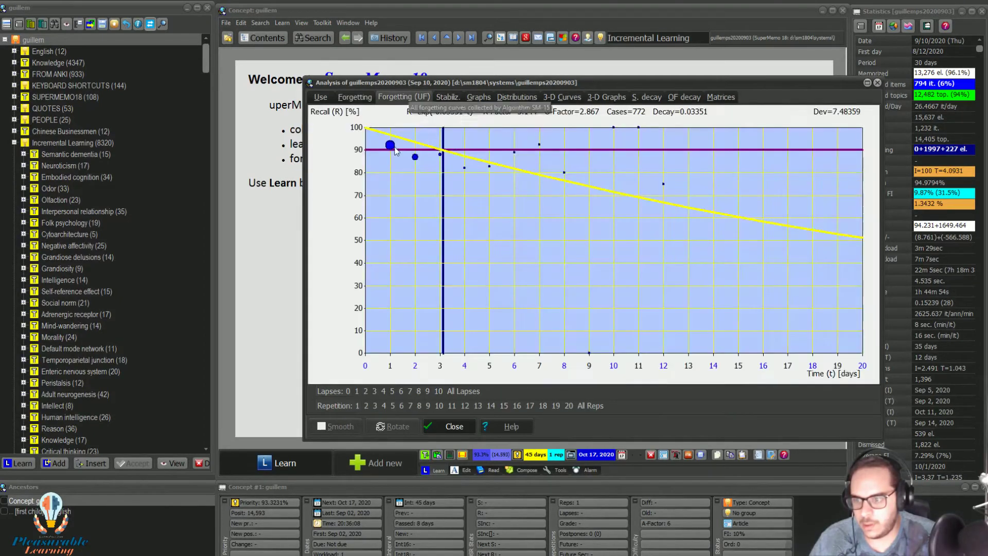
click(324, 97)
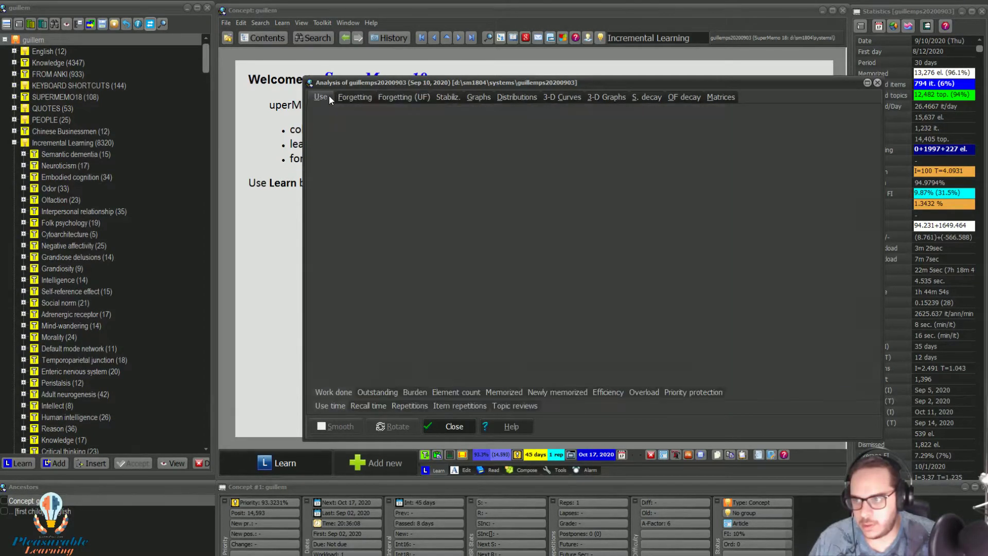
click(382, 391)
click(469, 391)
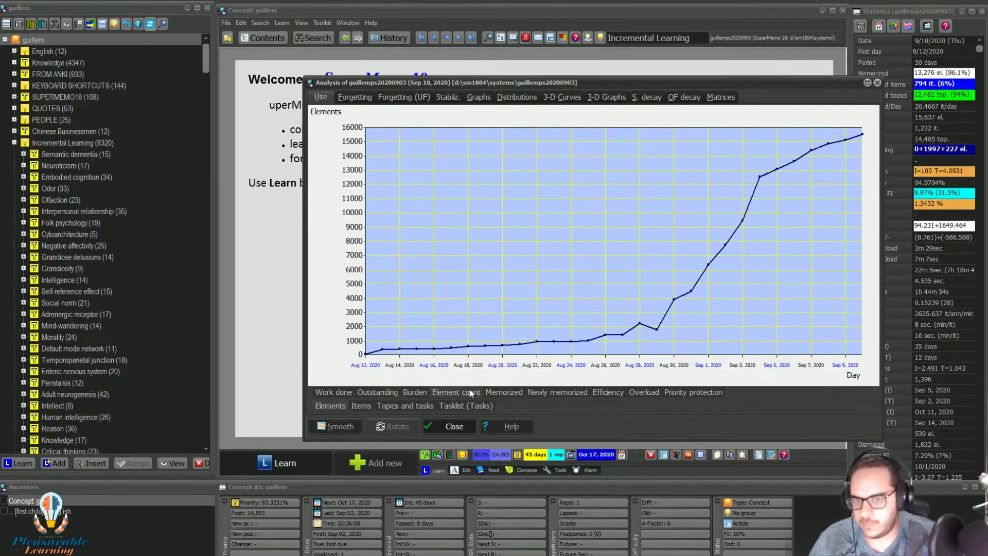
mouse_move(663, 336)
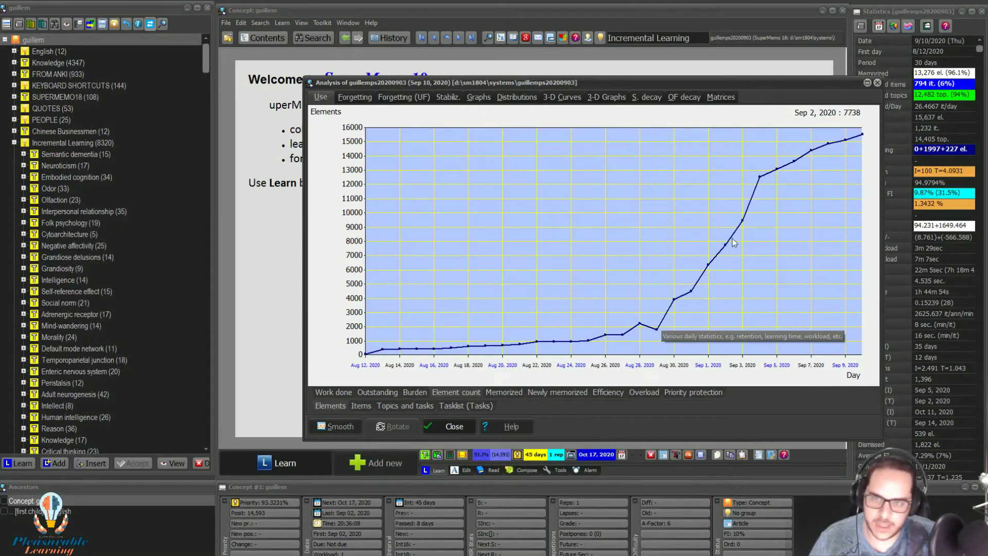
click(496, 393)
click(553, 391)
click(612, 391)
click(650, 393)
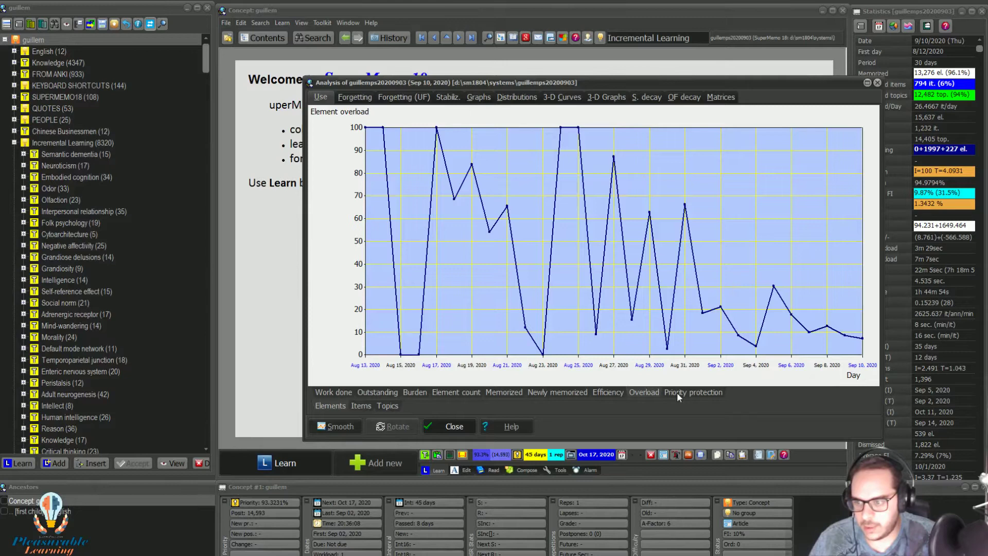
- Step through Forgetting, UF, Stabilization, Graphs, Distributions, 3-D Curves, 3-D Graphs and OF decay, ending on Matrices
click(354, 102)
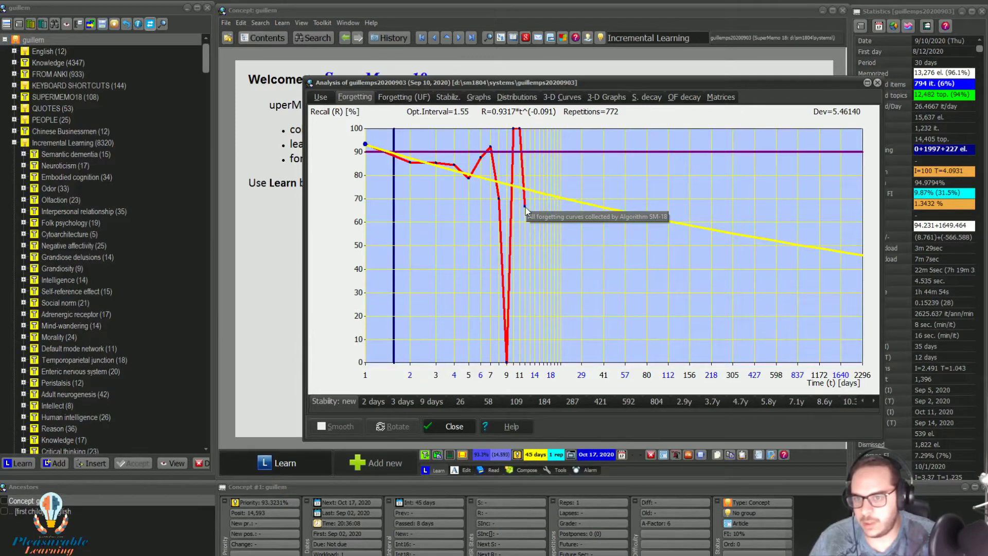
click(403, 98)
click(448, 98)
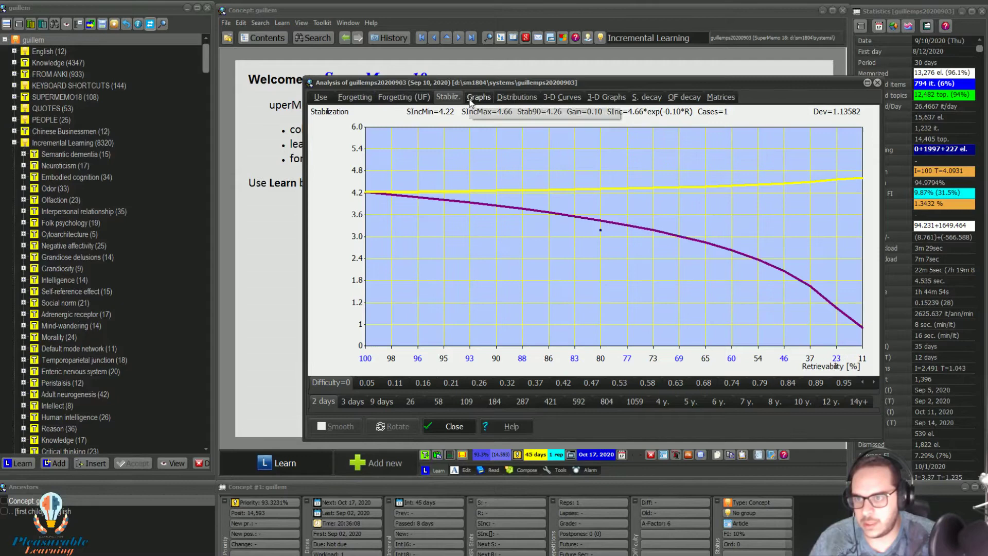
click(476, 99)
click(516, 97)
click(563, 97)
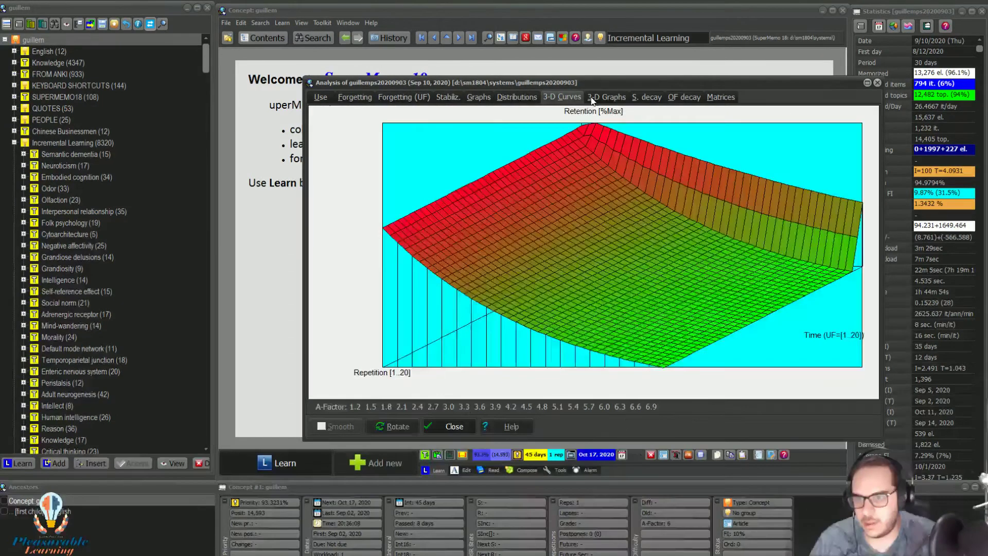
click(597, 98)
click(684, 98)
click(718, 97)
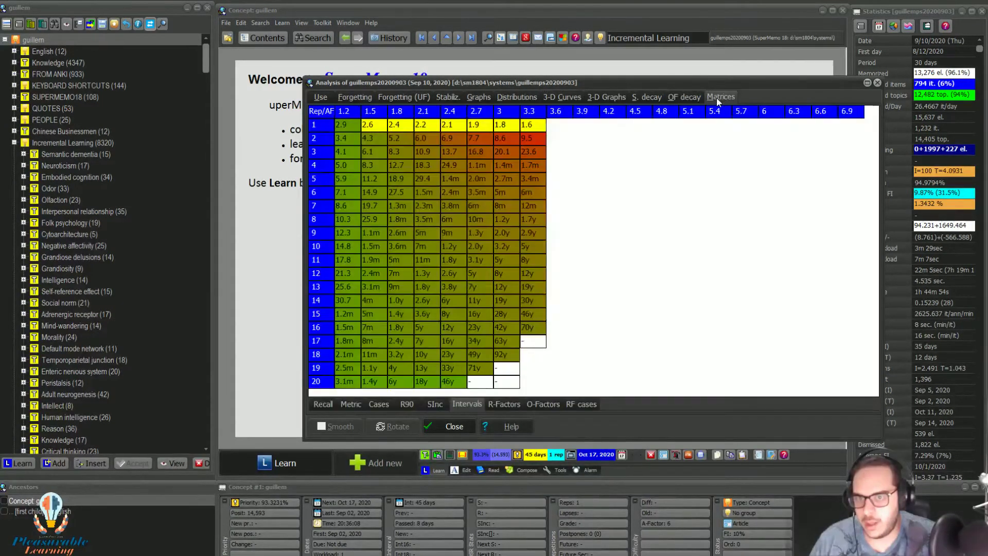
- Close the Analysis window to return to the welcome page and statistics panel
click(877, 83)
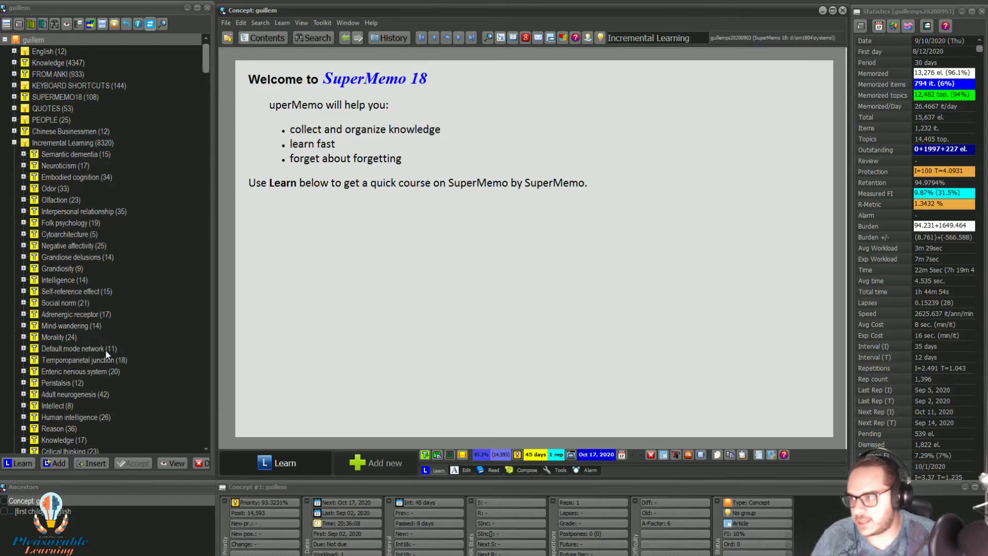
- Scroll the knowledge tree to the Incremental Learning topics like Grandiosity, Intelligence and Adult neurogenesis
drag(206, 70, 204, 150)
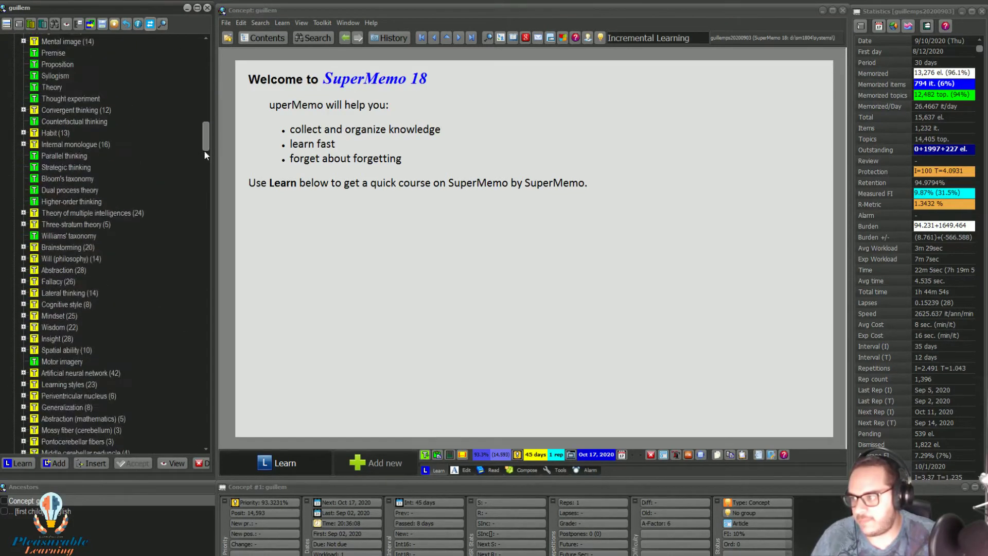
scroll(88, 356, down, 5)
scroll(88, 356, down, 15)
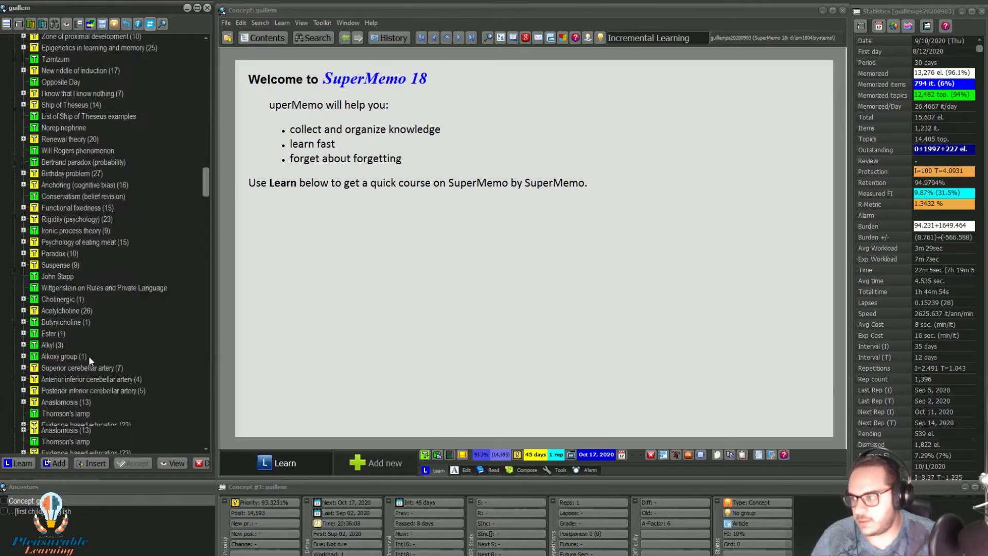
scroll(89, 356, down, 15)
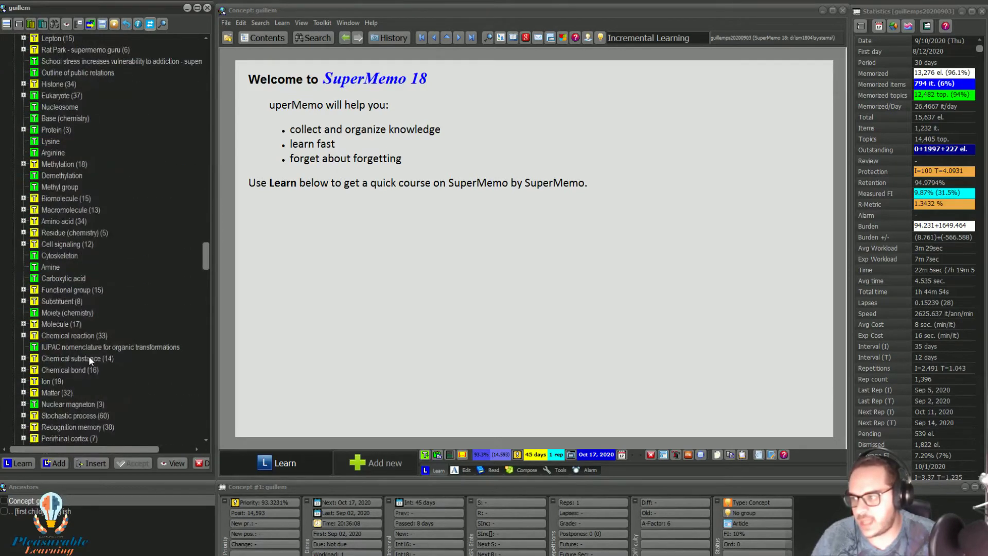
scroll(89, 356, down, 9)
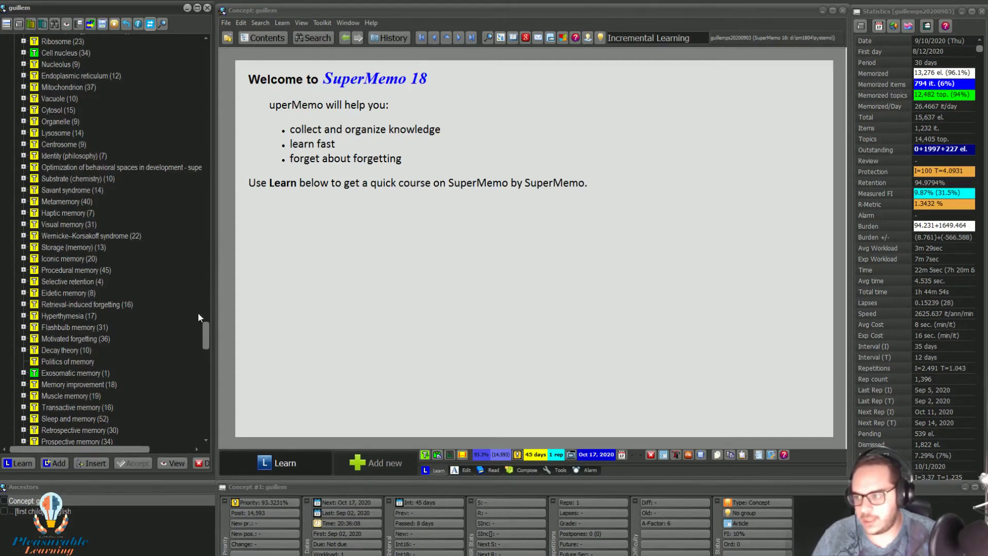
drag(205, 335, 201, 375)
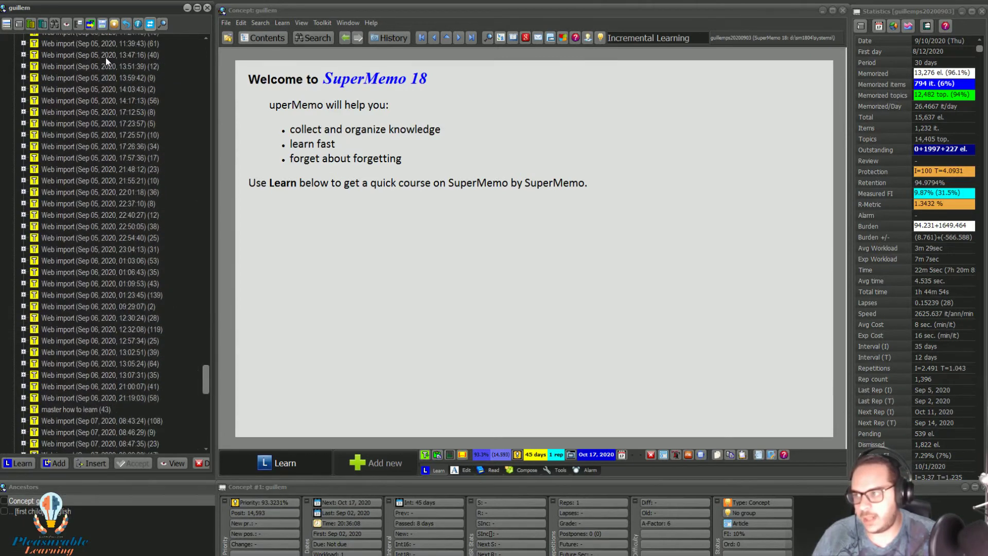
scroll(79, 194, up, 15)
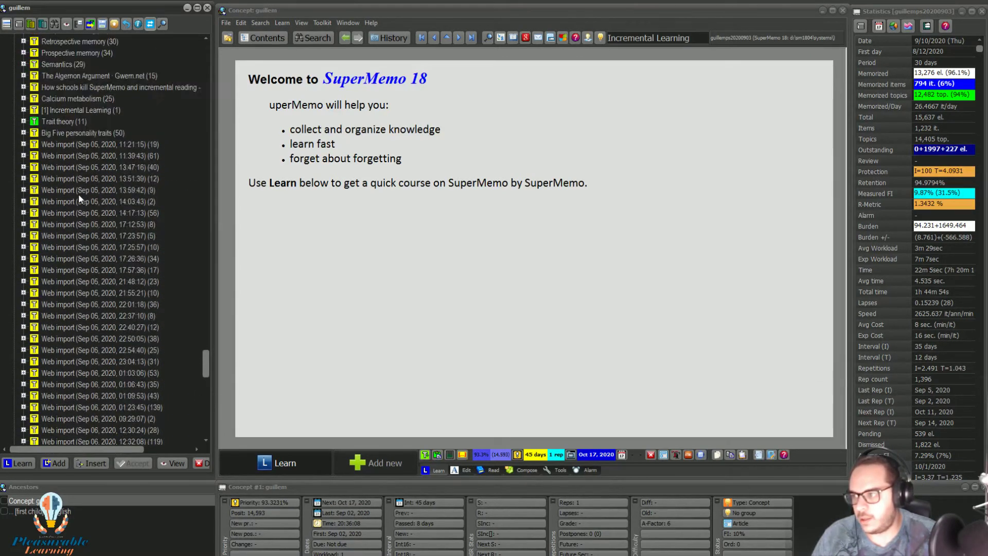
scroll(79, 194, up, 15)
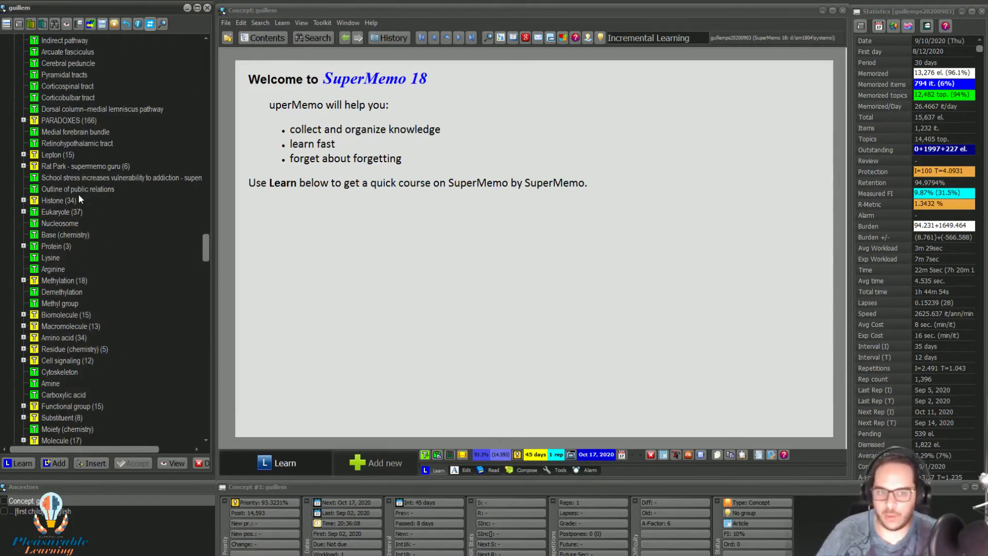
scroll(78, 194, up, 6)
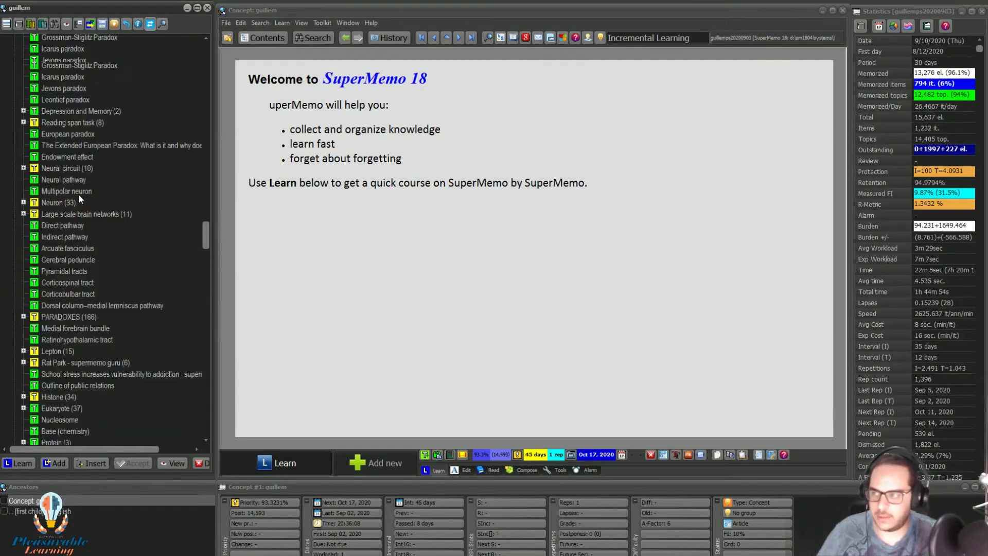
scroll(78, 193, up, 15)
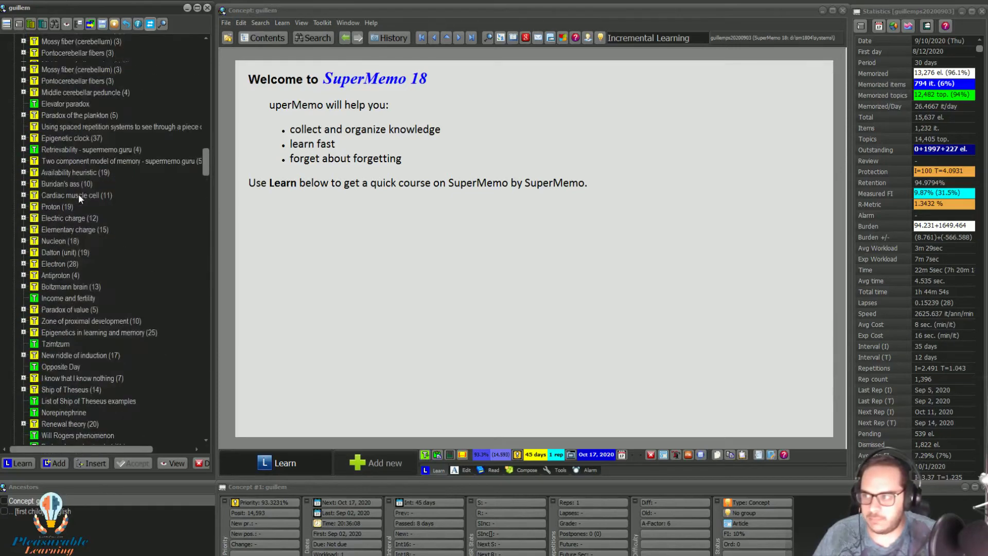
scroll(79, 194, up, 15)
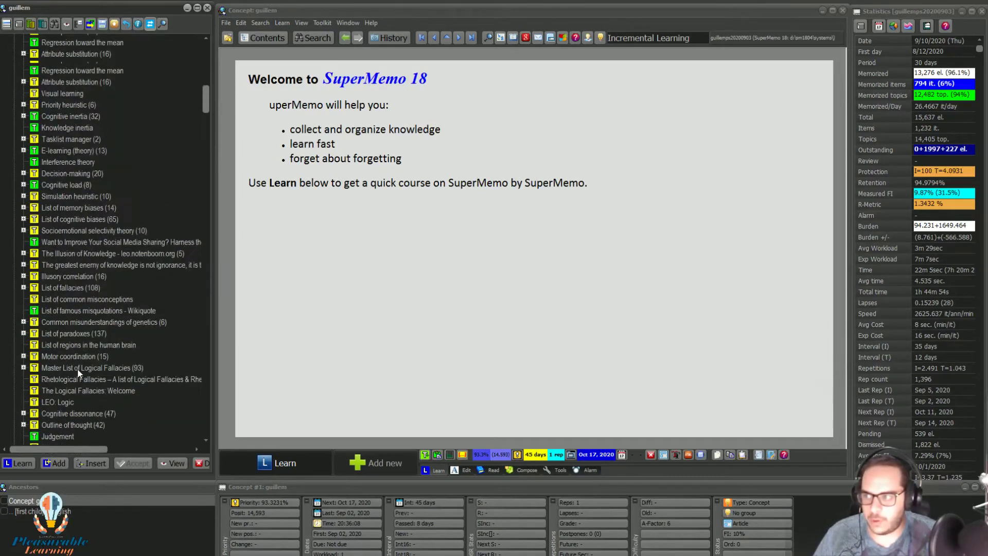
scroll(78, 368, up, 15)
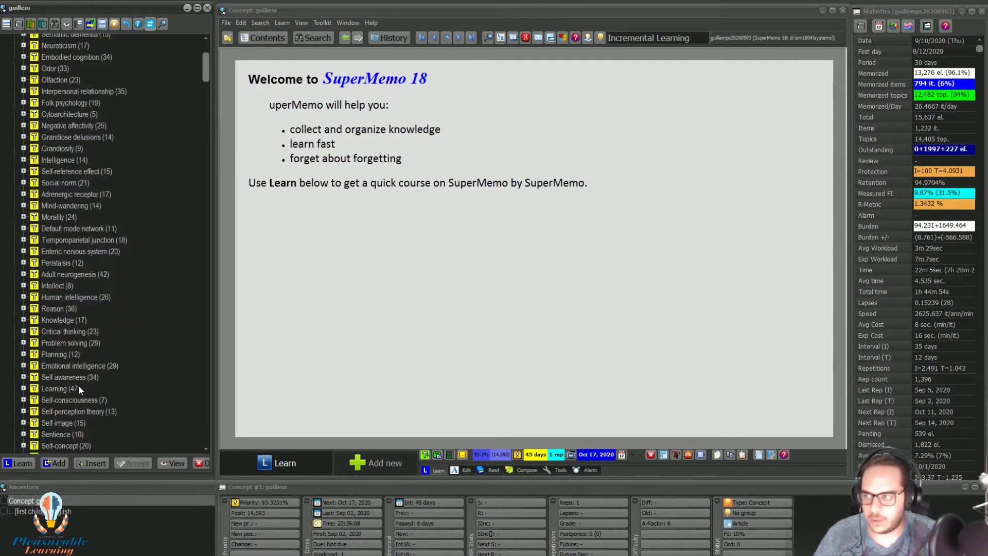
scroll(78, 389, up, 4)
scroll(66, 176, down, 7)
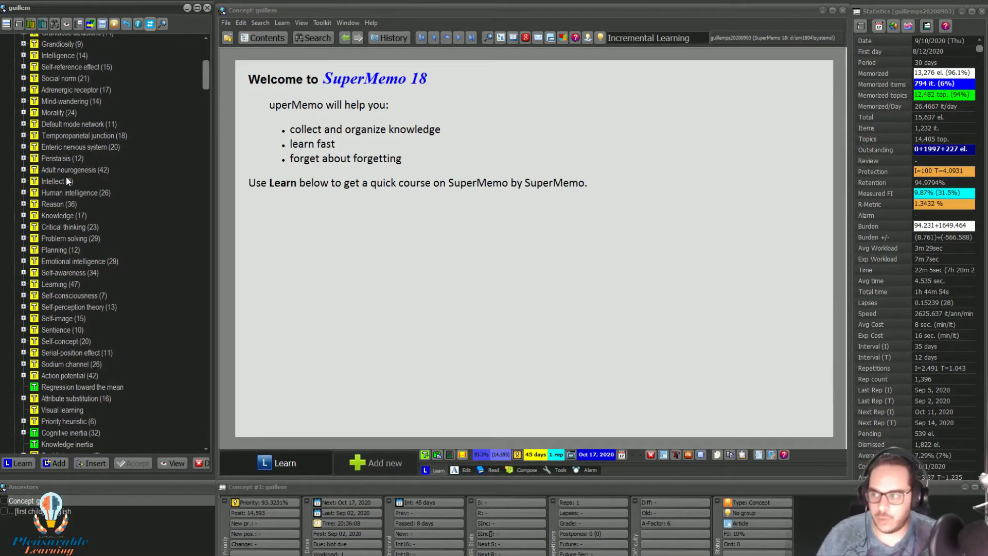
- Open the Adult neurogenesis topic and scroll through its BrdU/Nestin and BrdU/GFAP images
click(58, 173)
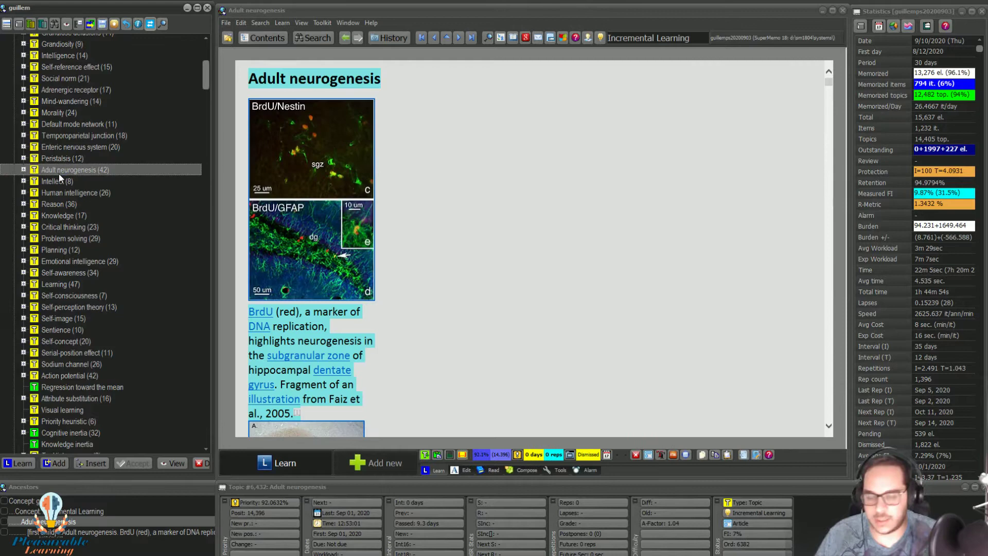
scroll(80, 251, down, 9)
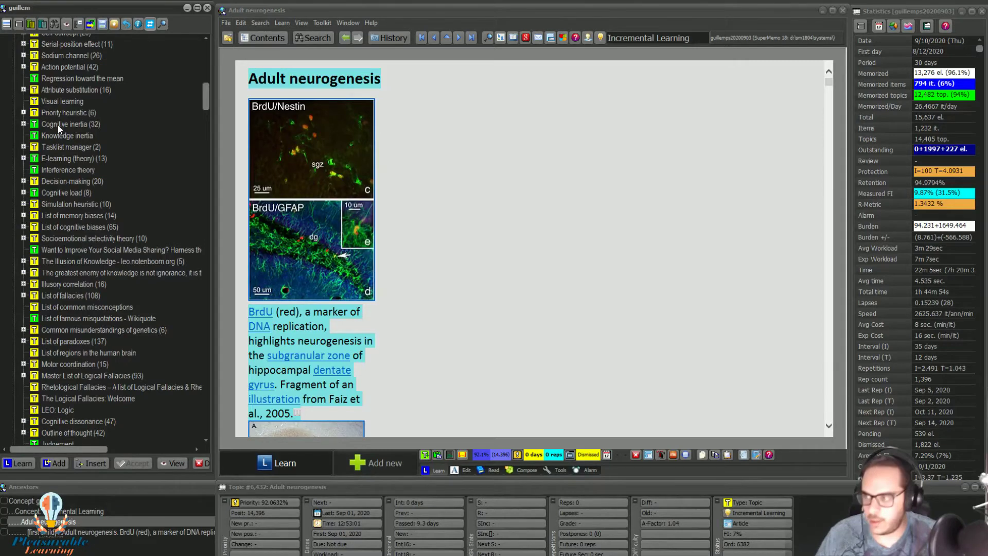
scroll(37, 324, down, 10)
scroll(37, 324, down, 10)
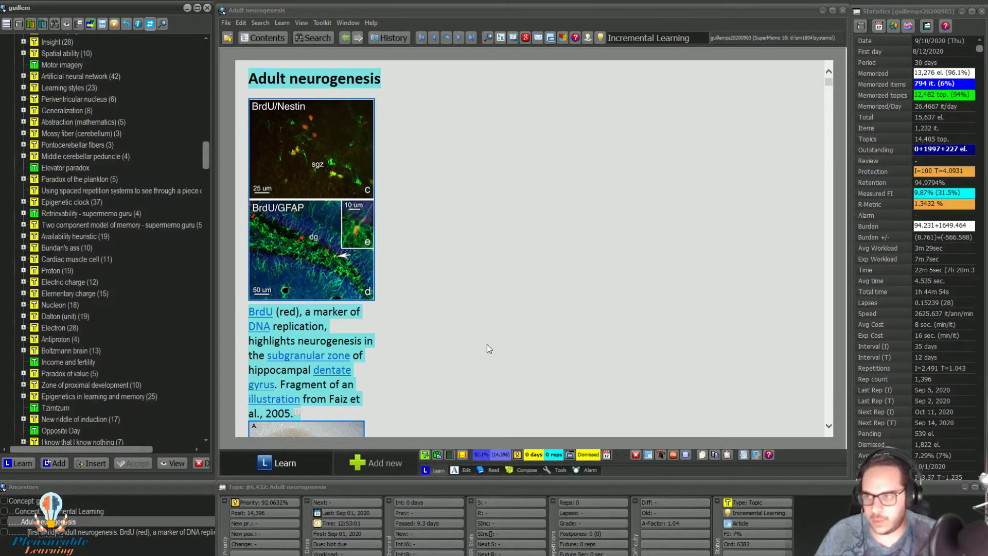
- Browse the Toolkit, Learn and Search menus, then close them without choosing anything
click(325, 28)
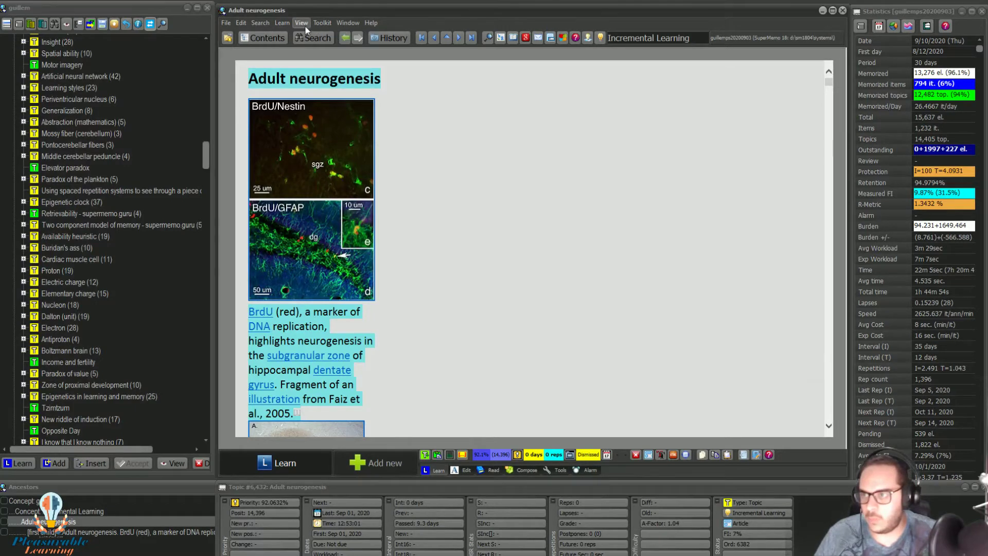
click(319, 23)
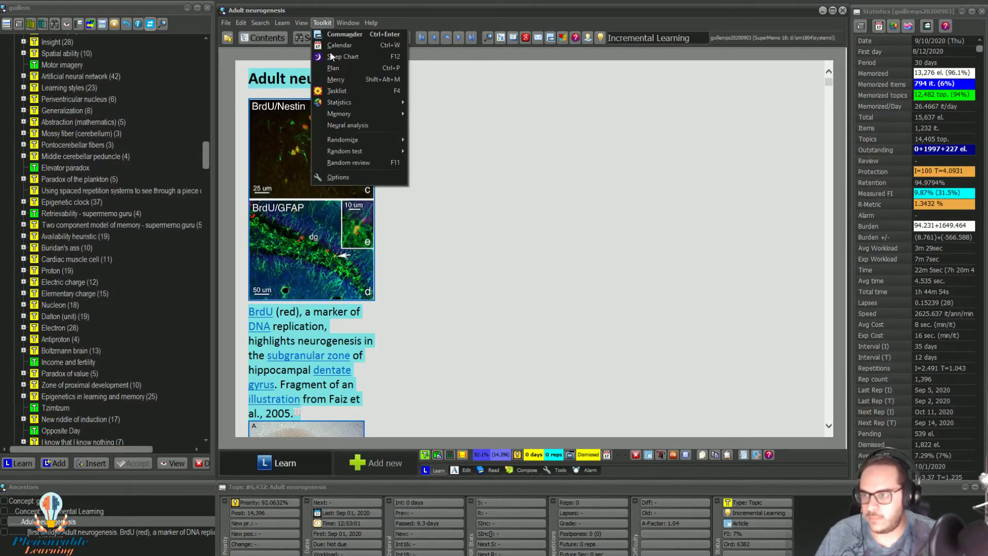
mouse_move(362, 105)
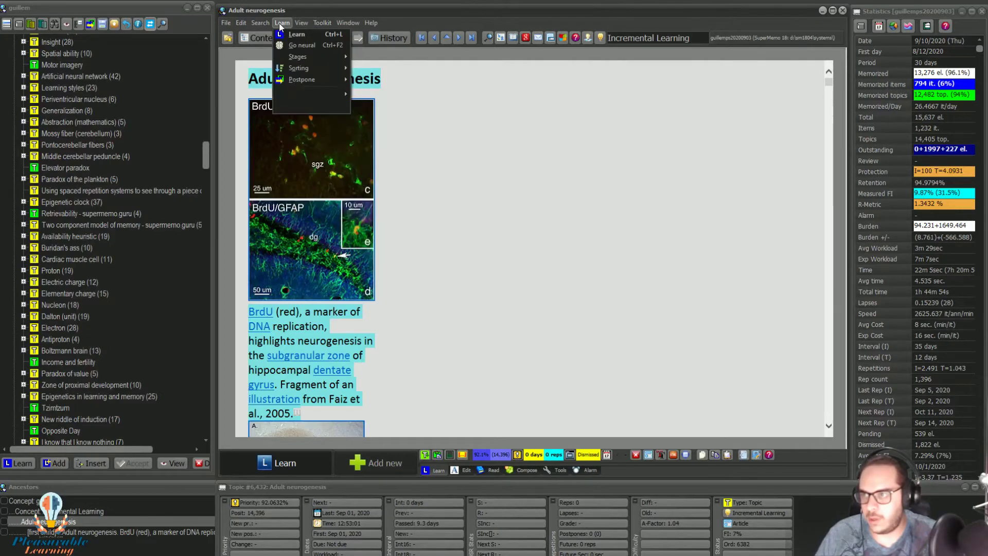
mouse_move(263, 25)
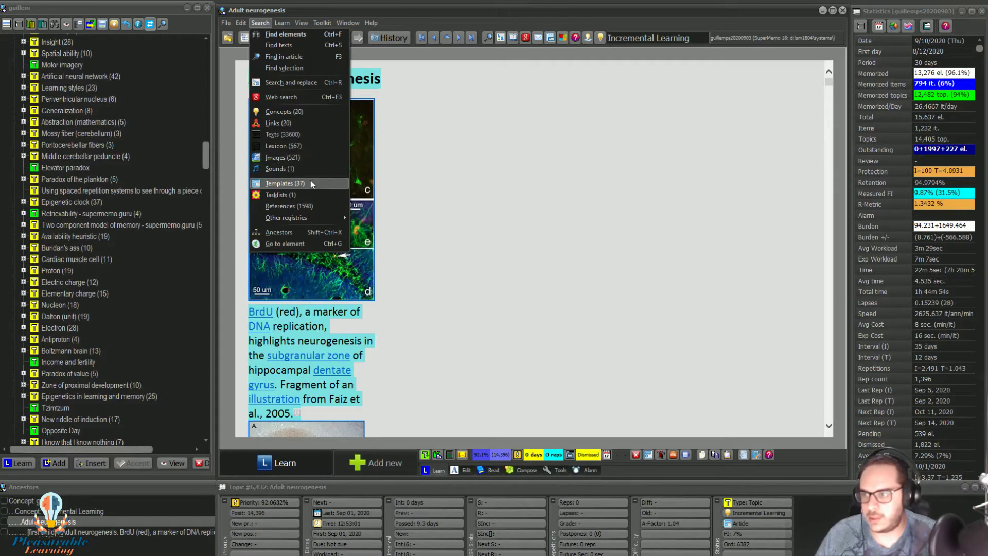
click(203, 156)
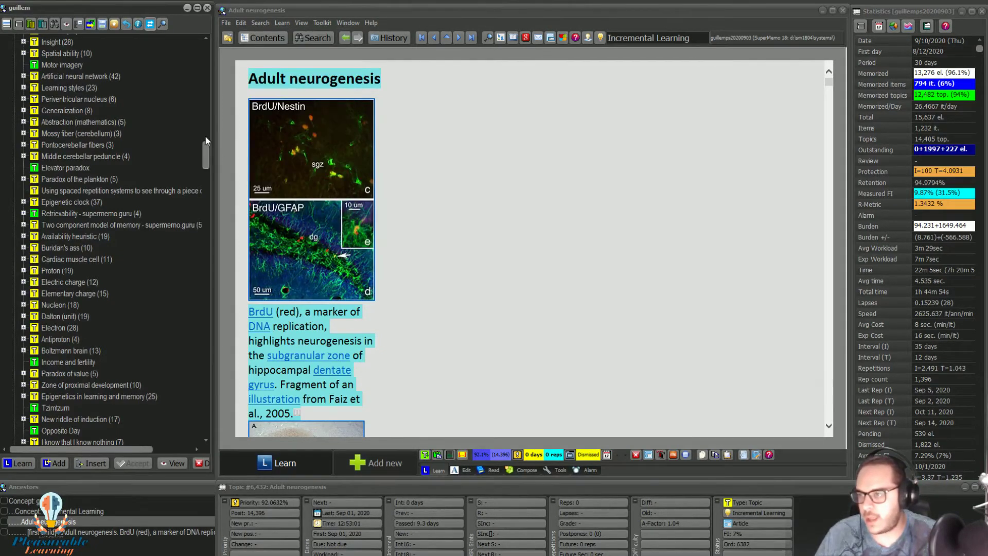
- Expand FROM ANKI > Kana and view the え エ e transliteration, stroke-order, origin and 衣 derivation cards
drag(205, 140, 208, 48)
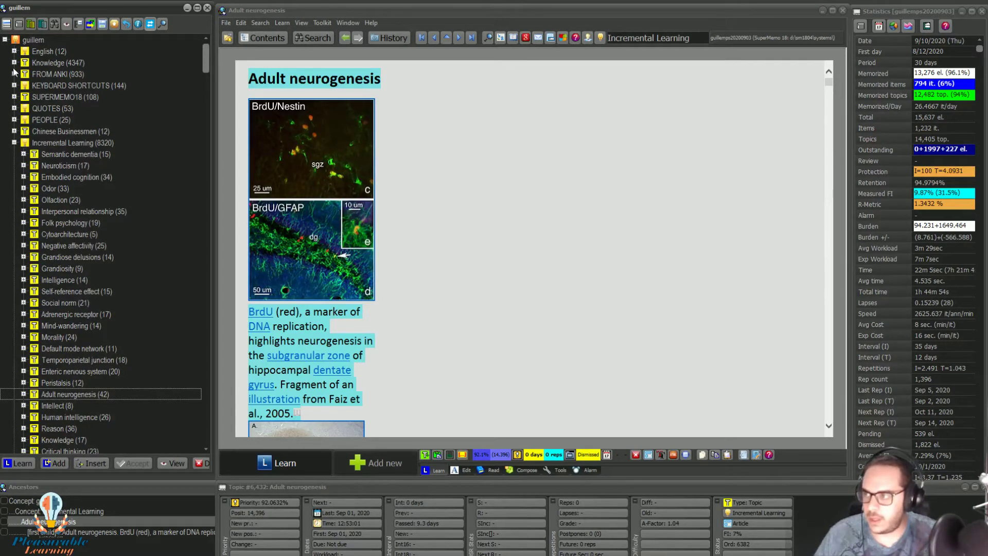
click(14, 74)
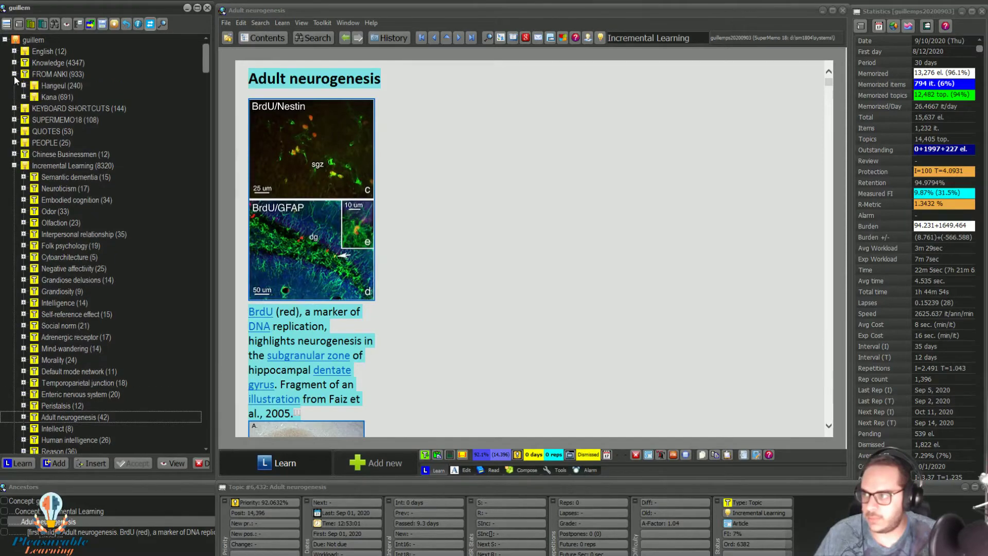
click(24, 97)
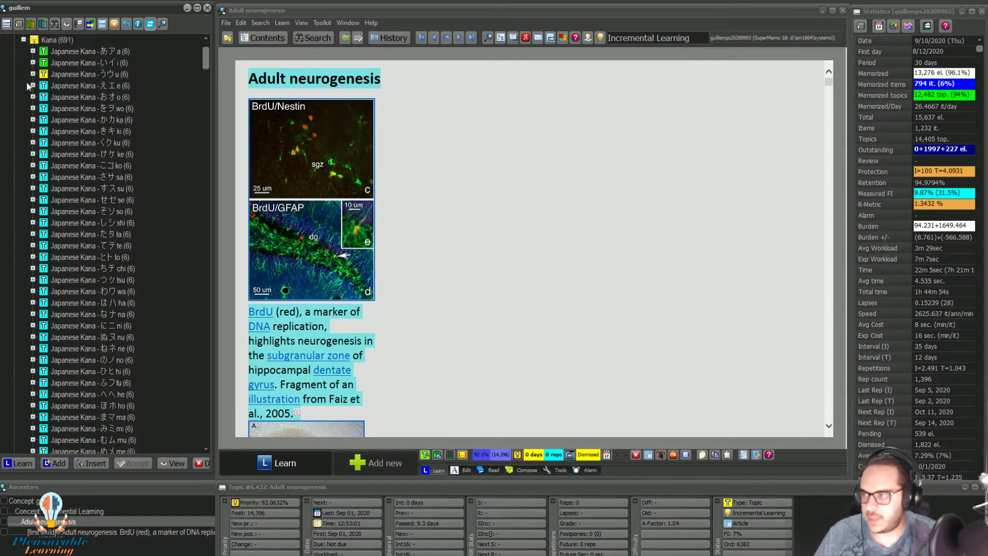
click(33, 85)
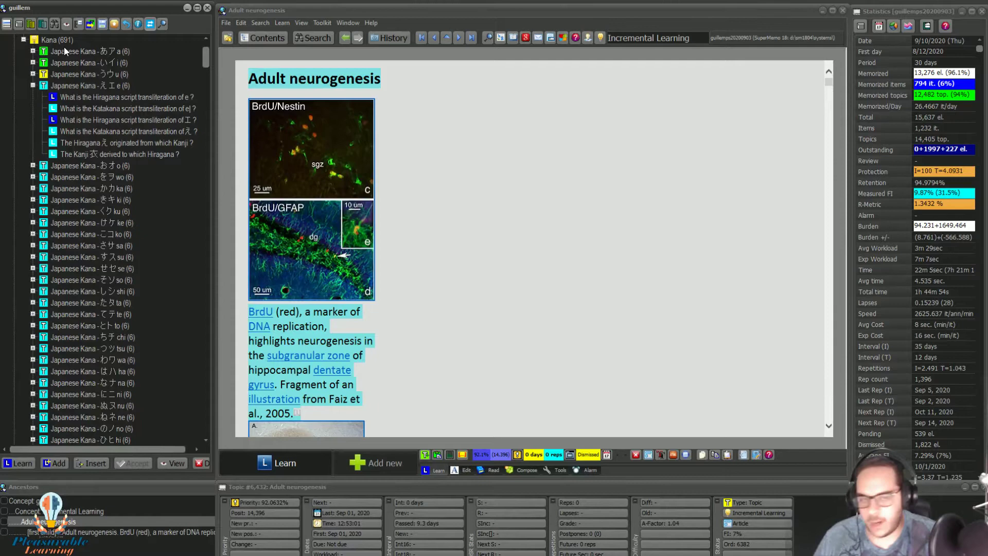
click(67, 97)
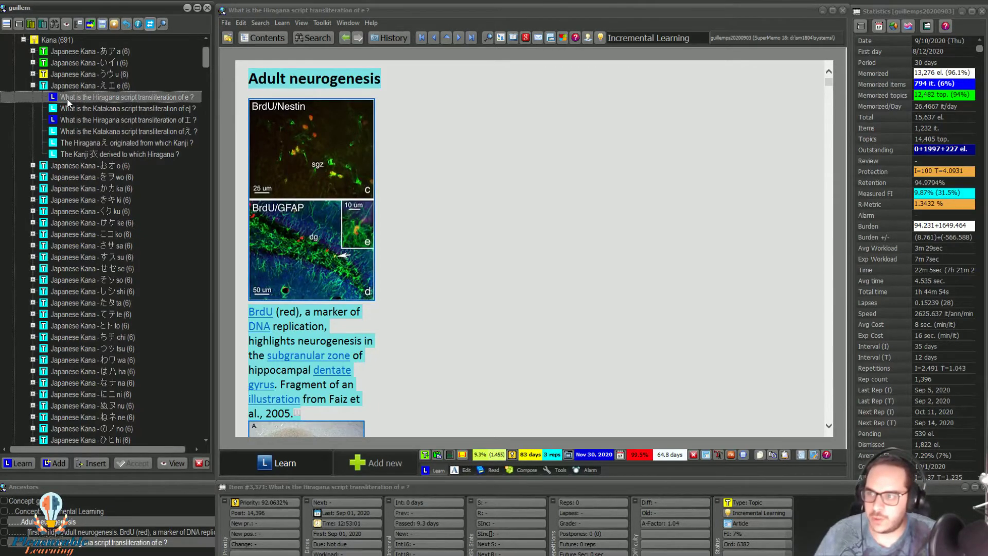
click(72, 108)
click(79, 120)
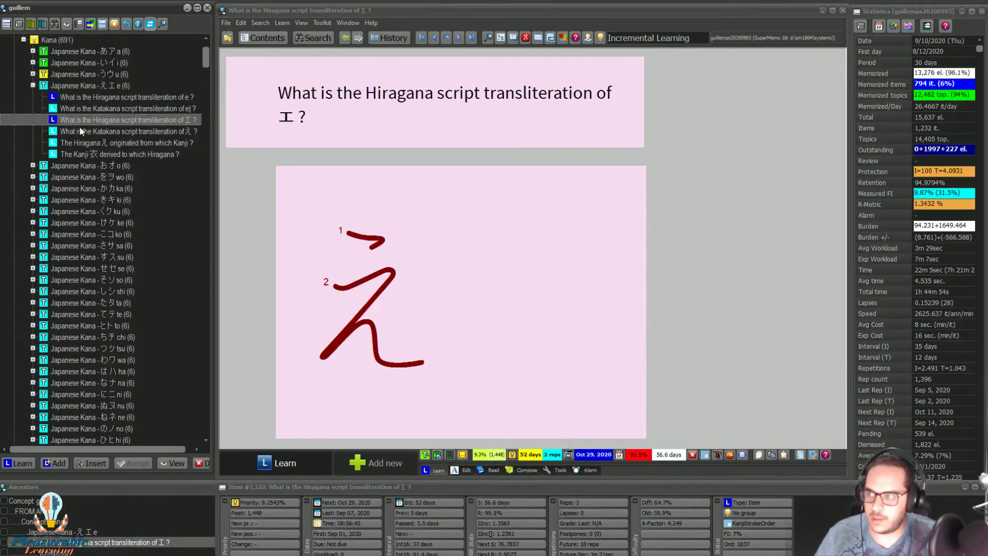
click(81, 132)
click(82, 142)
click(84, 153)
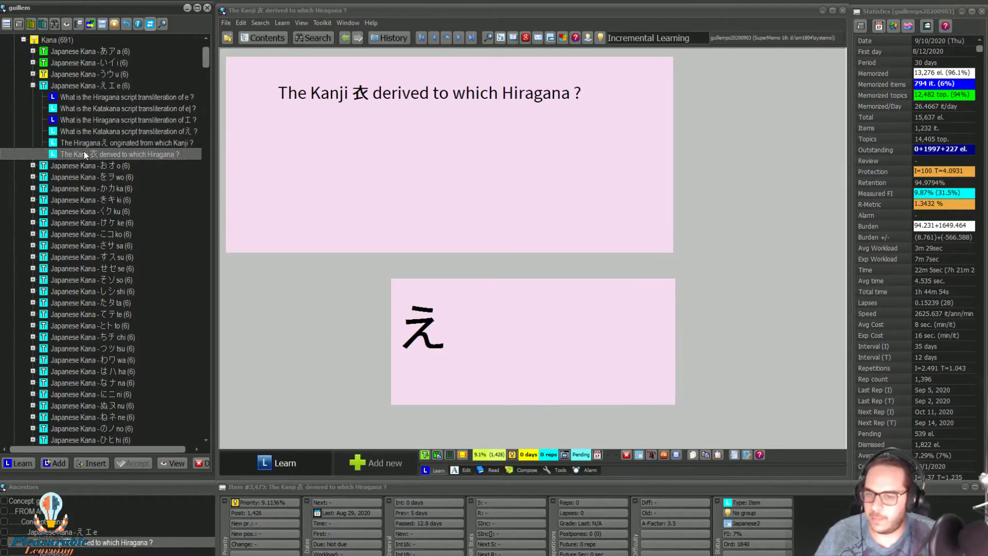
click(86, 87)
- Collapse Kana, expand Hangeul > Digeut, and open the ㄷ phonetic reading item answered t/d
click(32, 86)
click(23, 41)
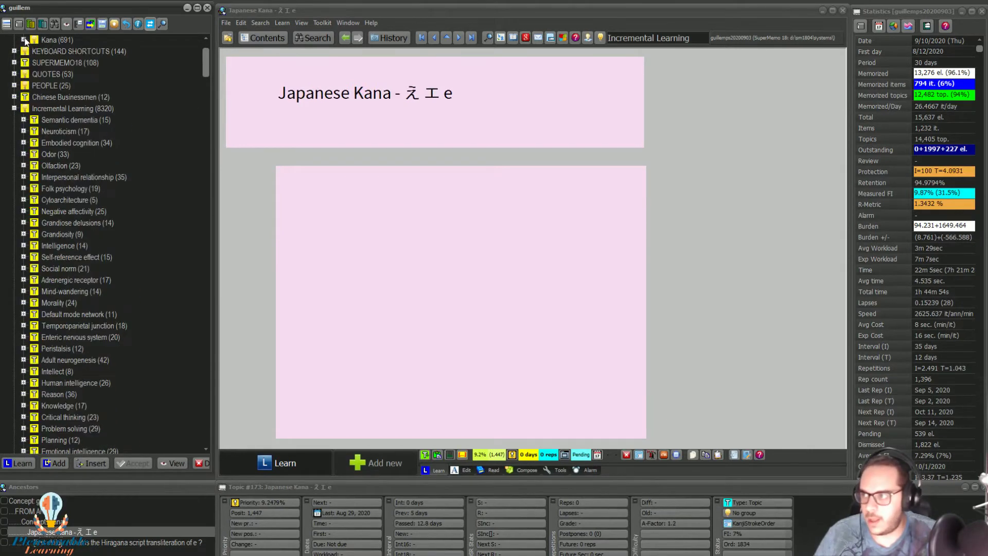
scroll(25, 46, up, 2)
click(23, 86)
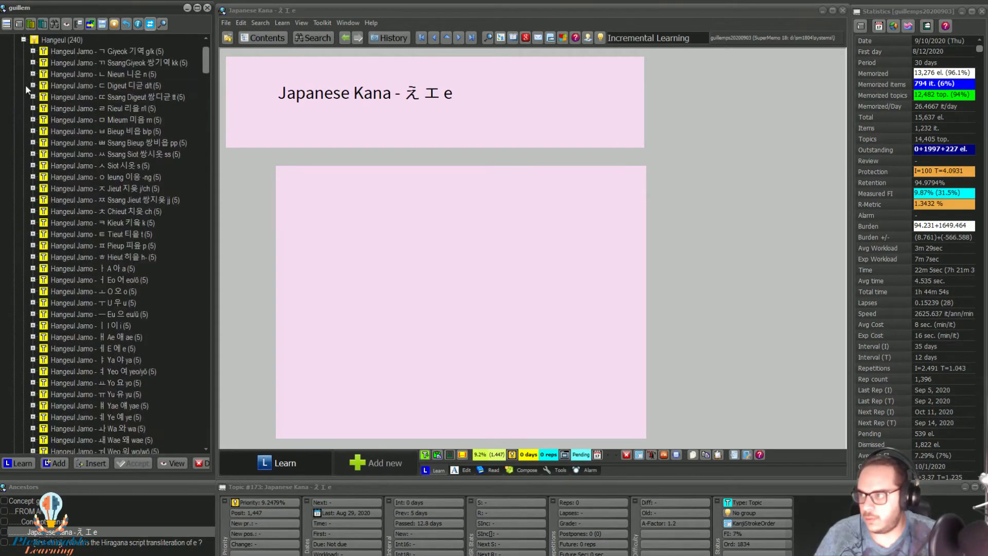
click(32, 86)
click(71, 93)
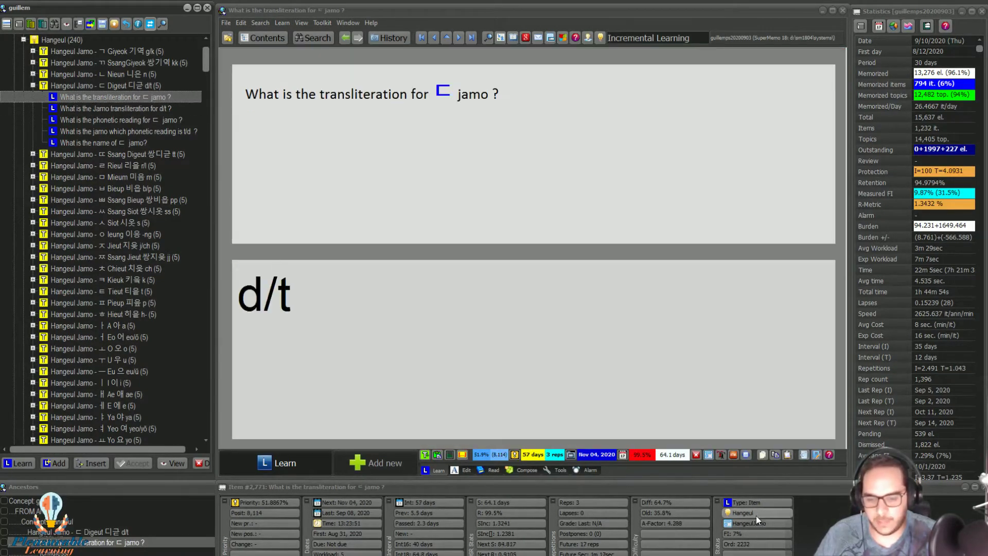
click(119, 118)
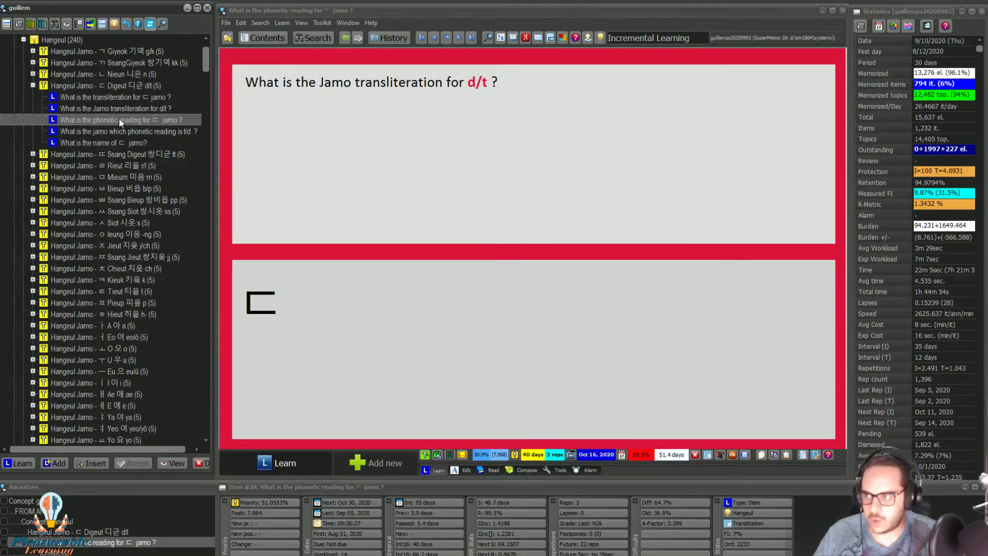
click(239, 23)
- Look through the File menu's Import and Export choices, including Document, Q&A text, XML, HTML and Lexicon
mouse_move(226, 23)
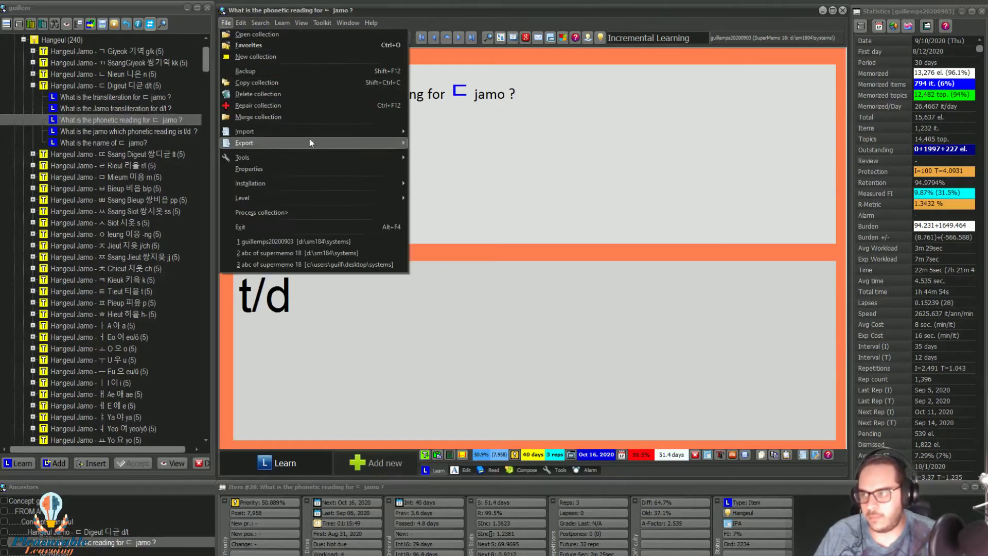
mouse_move(342, 128)
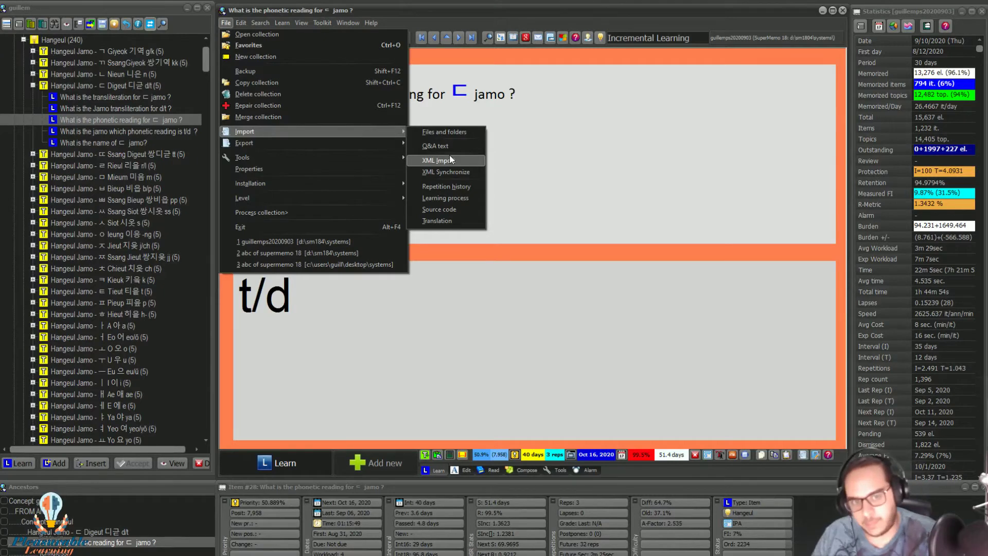
mouse_move(244, 142)
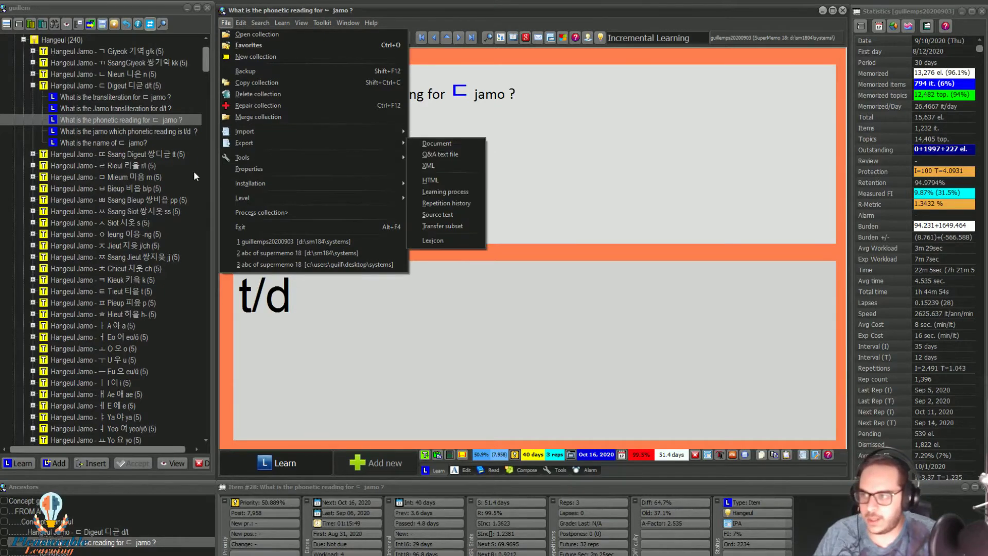
- Show the d/t Jamo transliteration card, cancel the element search unused, and collapse the ㄷ Digeut branch
click(116, 108)
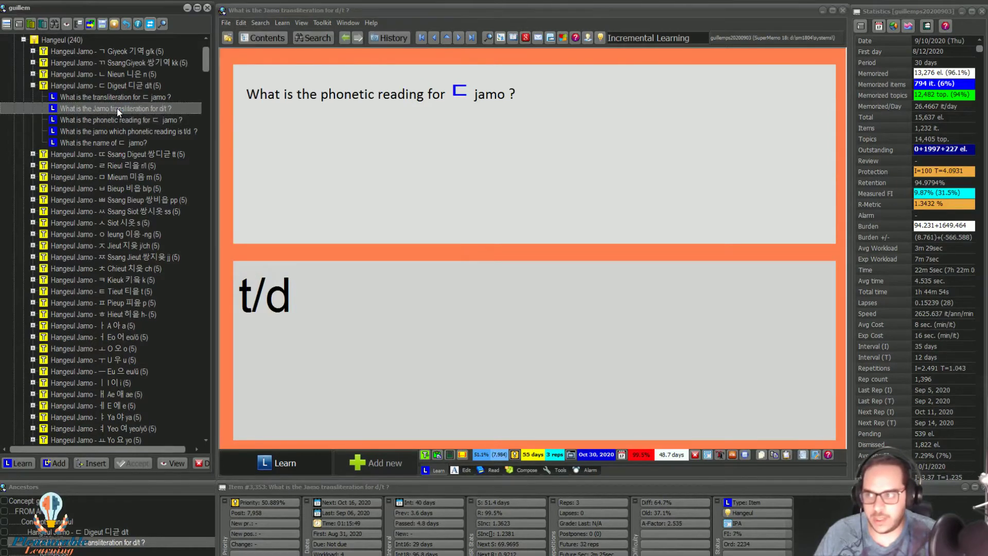
click(156, 106)
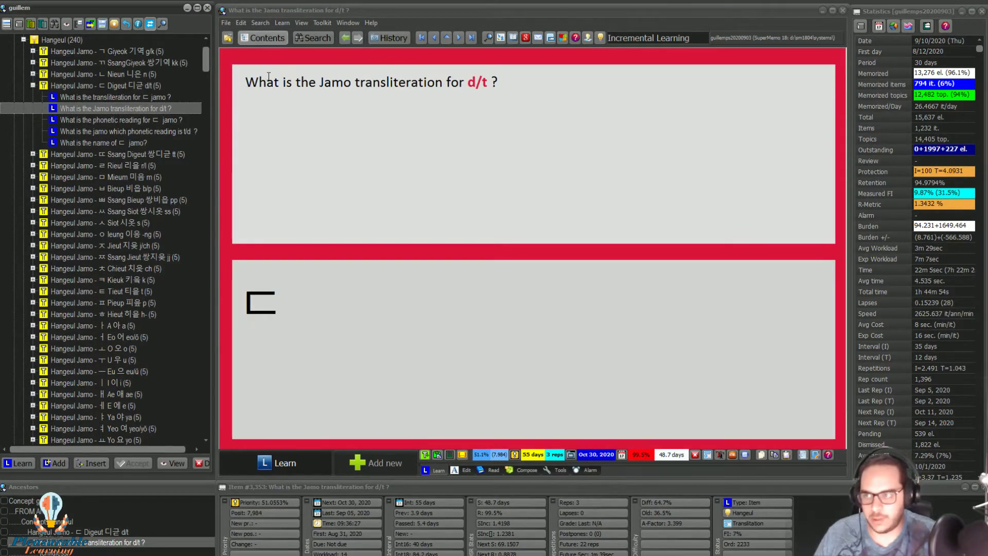
click(307, 38)
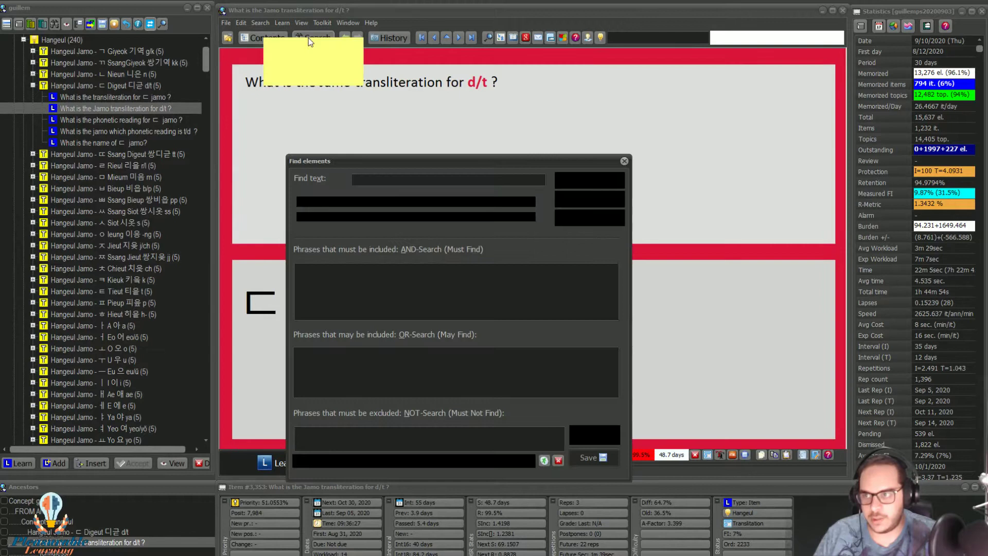
text(<G>)
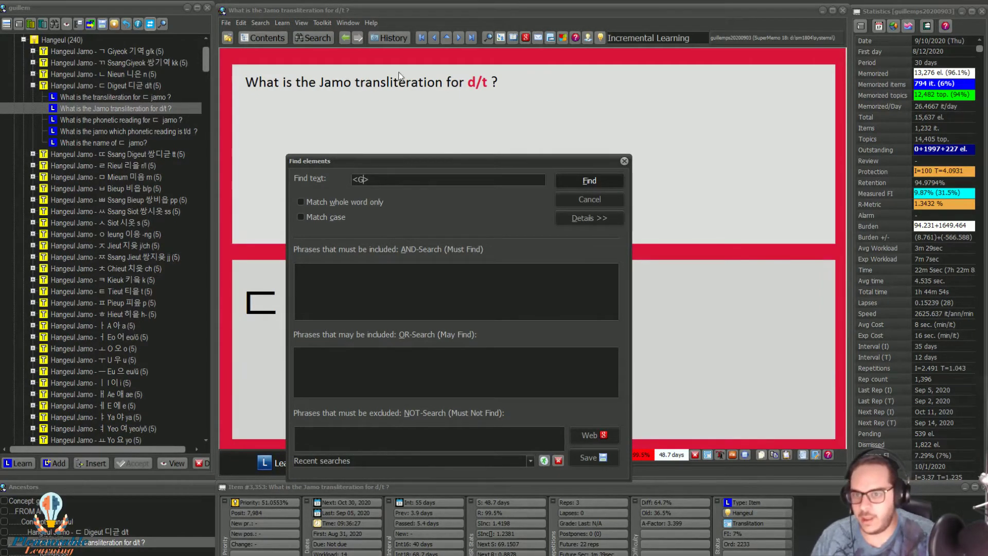
click(624, 162)
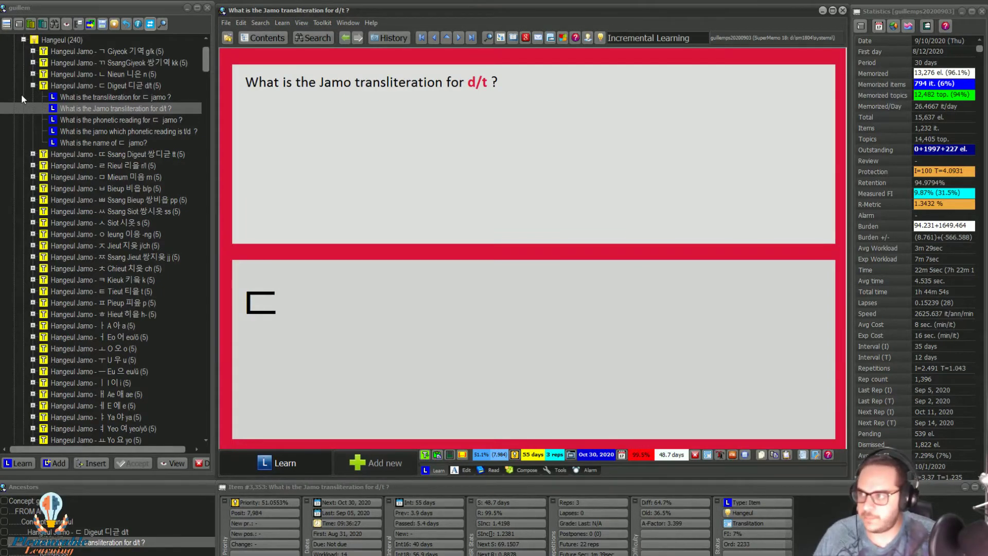
click(33, 86)
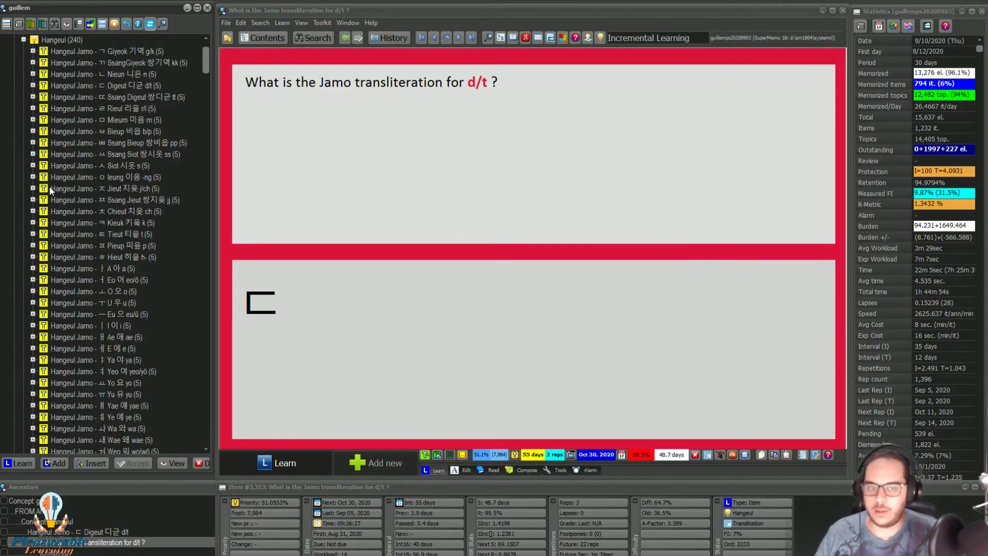
- Collapse the expanded Hangeul branch and return to the top of the Contents tree
click(23, 39)
scroll(48, 124, up, 2)
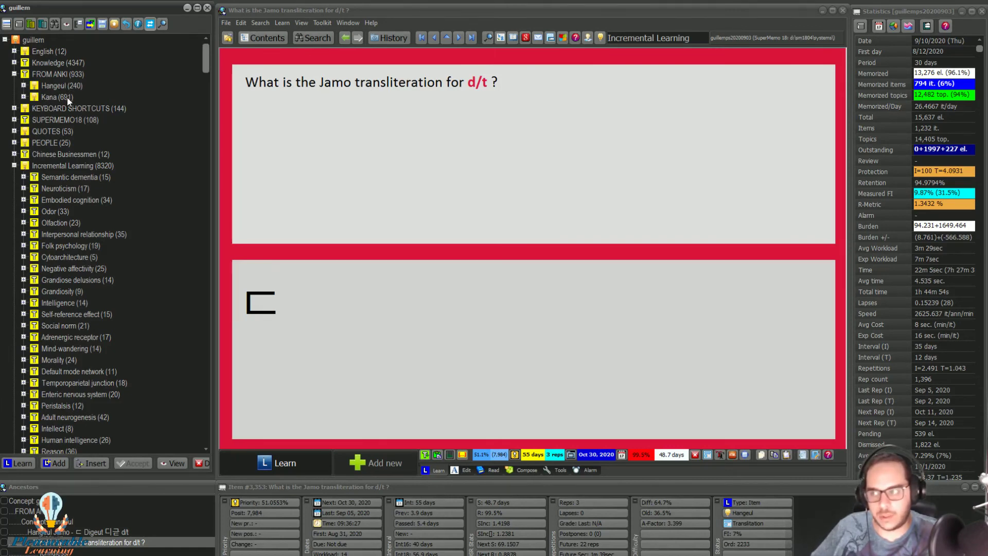
- Expand the Kana deck, view the Japanese Kana を ヲ wo topic, then fold Kana (691) back up
click(23, 96)
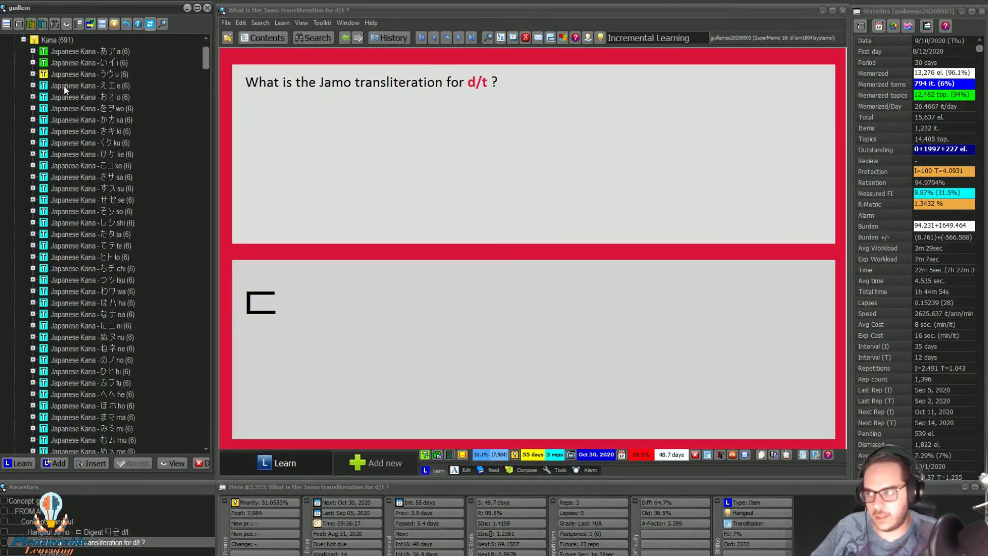
click(83, 109)
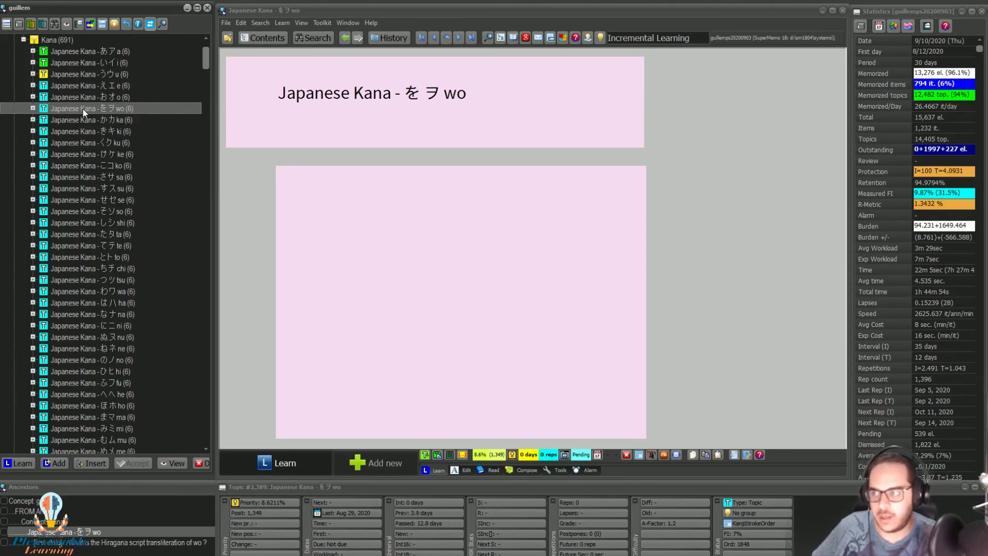
scroll(83, 110, up, 2)
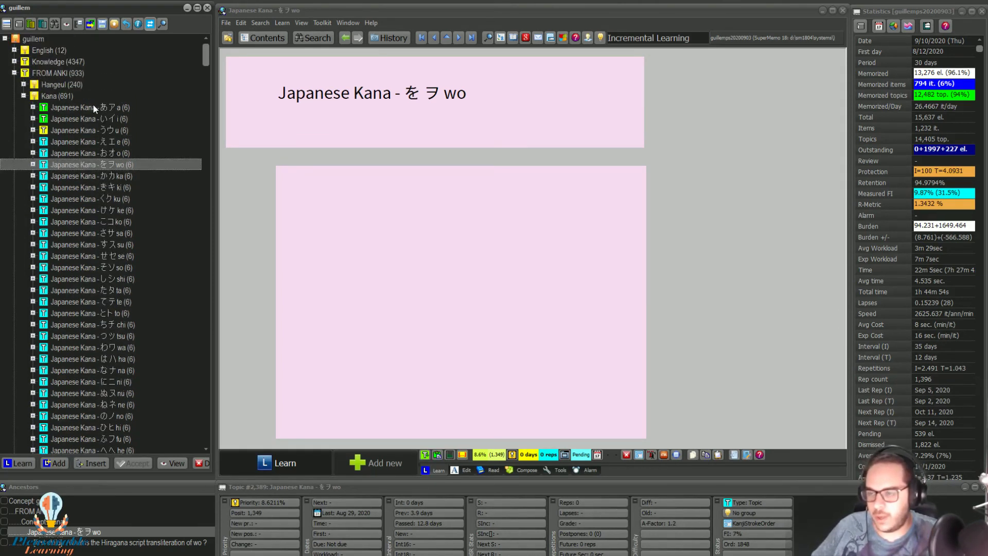
click(23, 95)
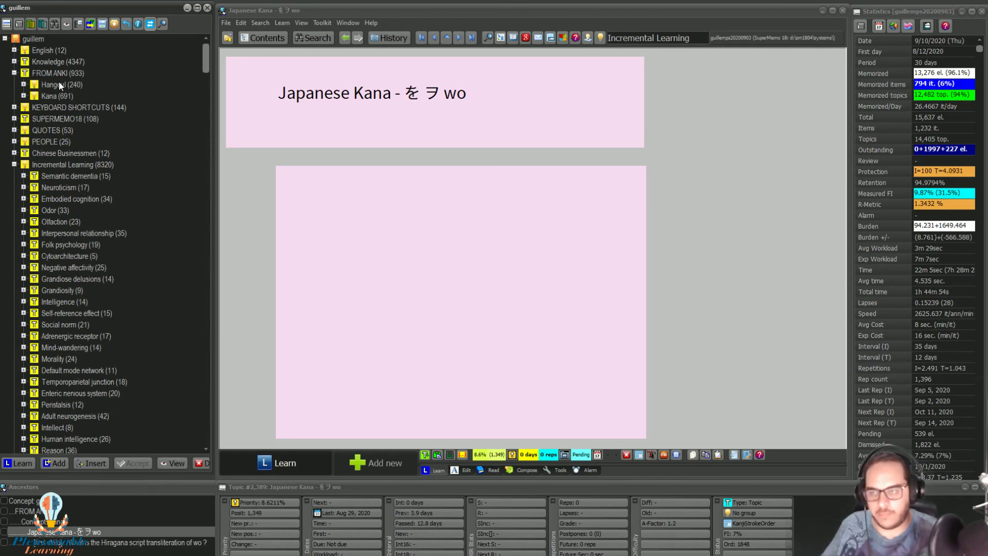
click(348, 22)
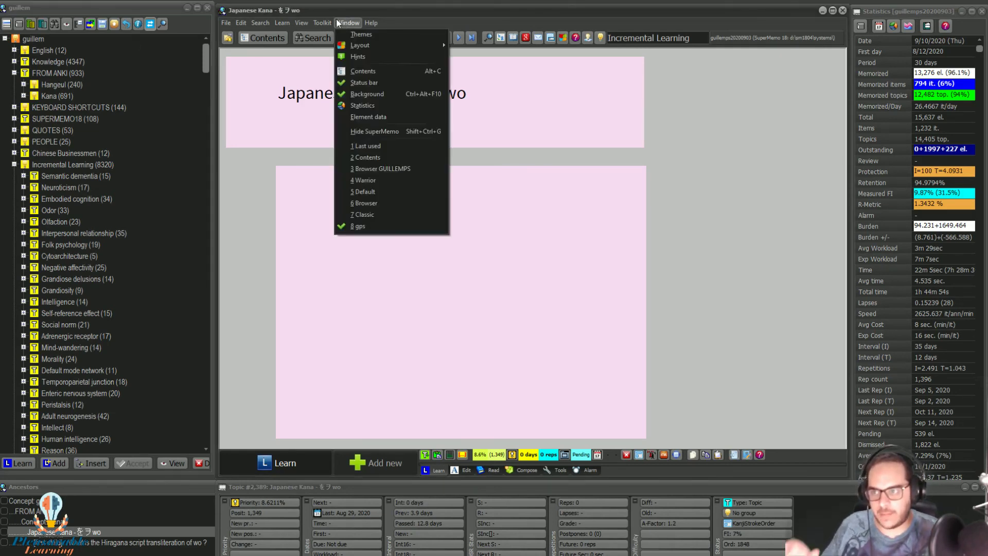
mouse_move(328, 24)
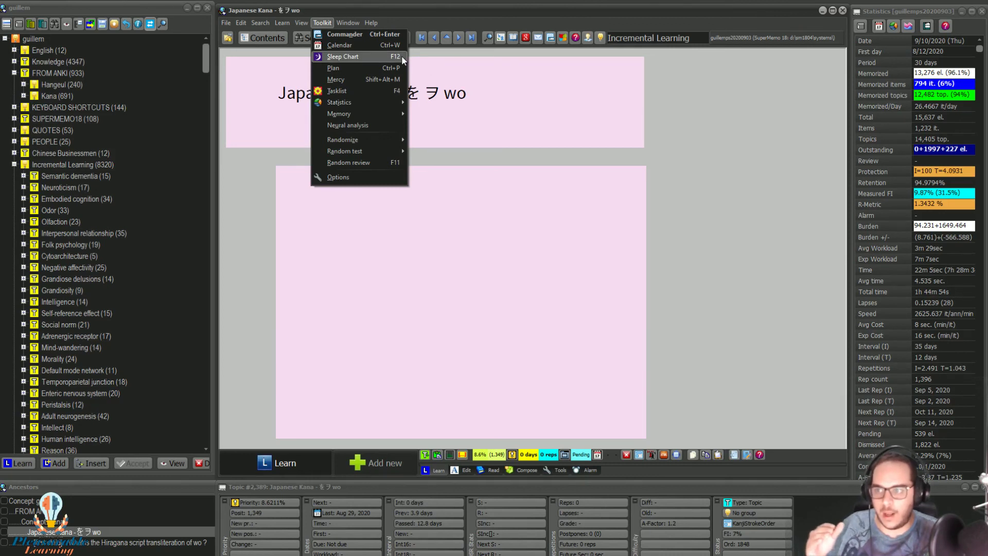
click(733, 119)
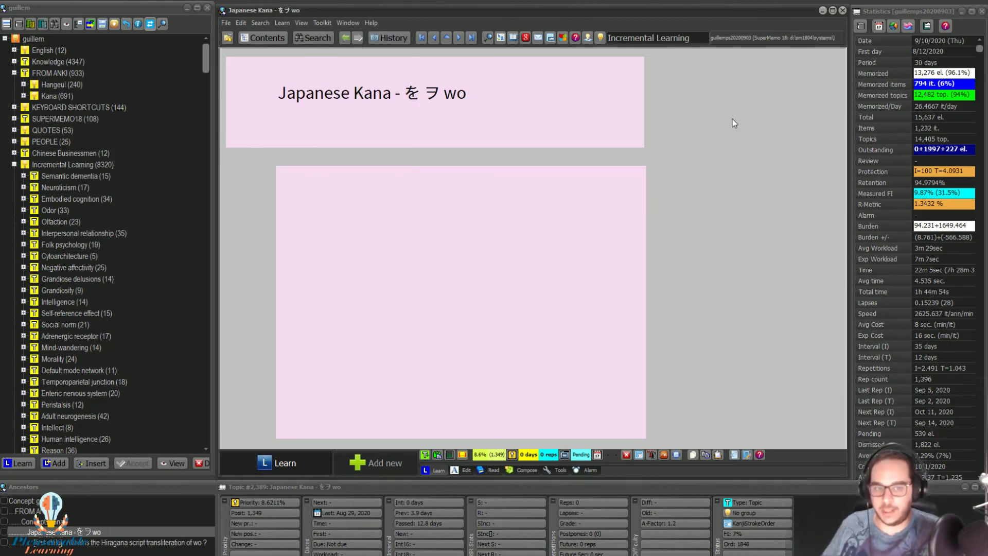